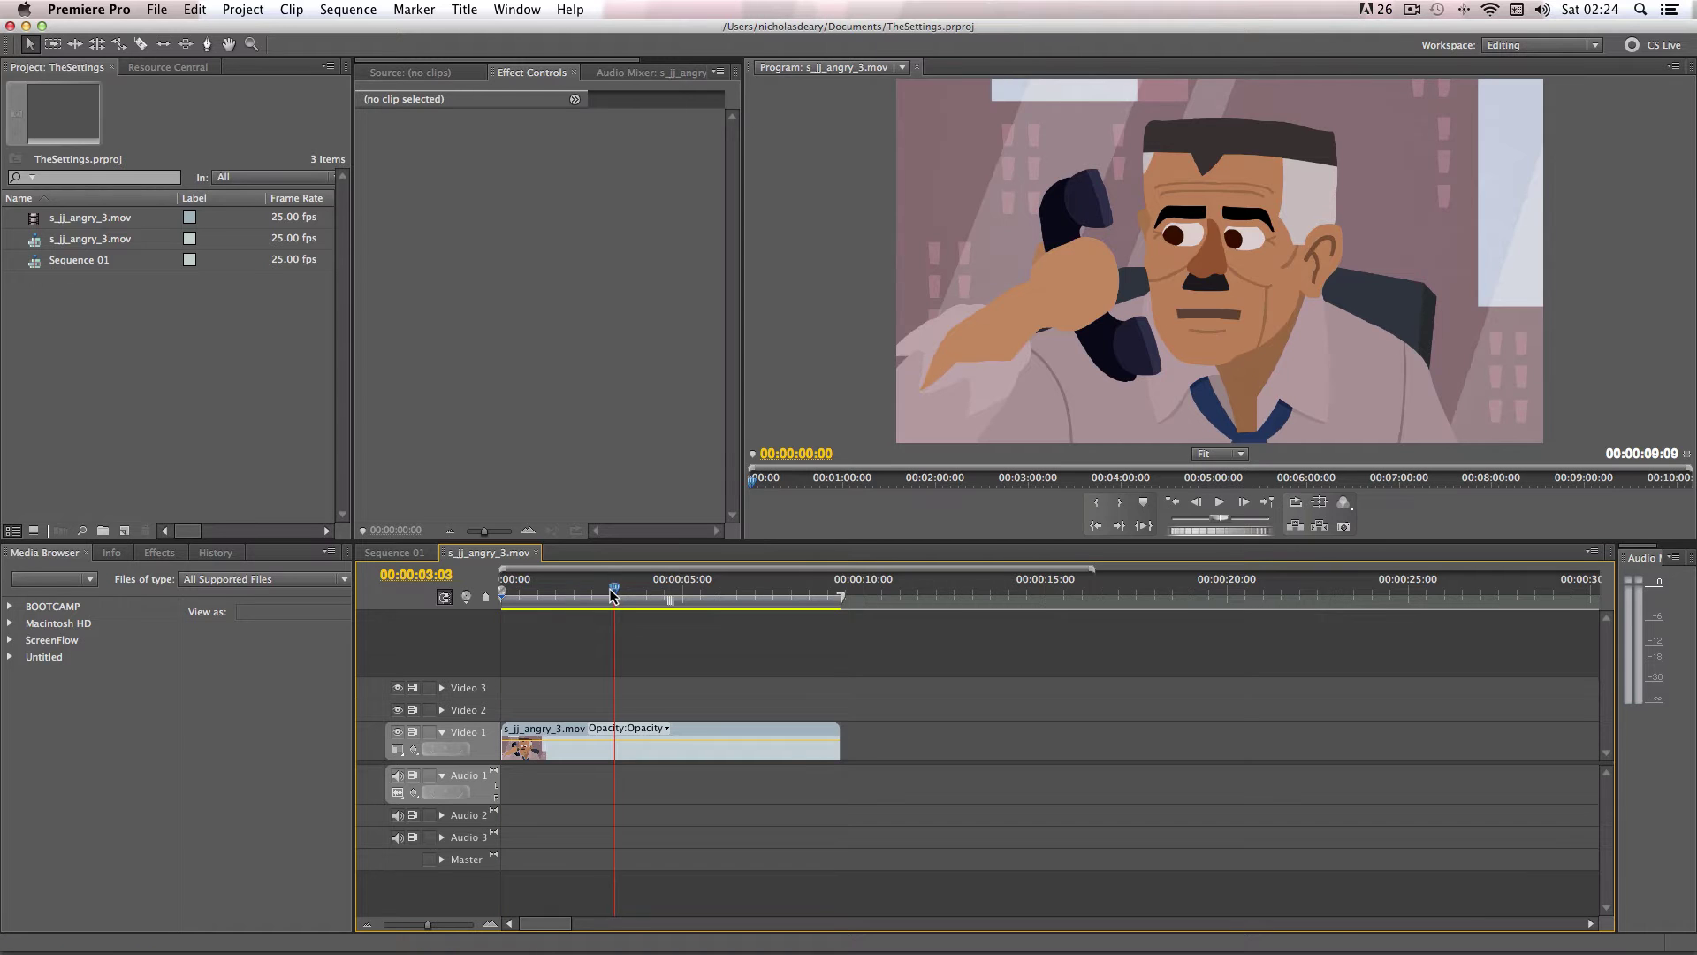
Drag the timeline playhead back to 00:00:00:00 at the start of the sequence.
{"action": "left_click_drag", "start_coordinate": [614, 585], "coordinate": [500, 598]}
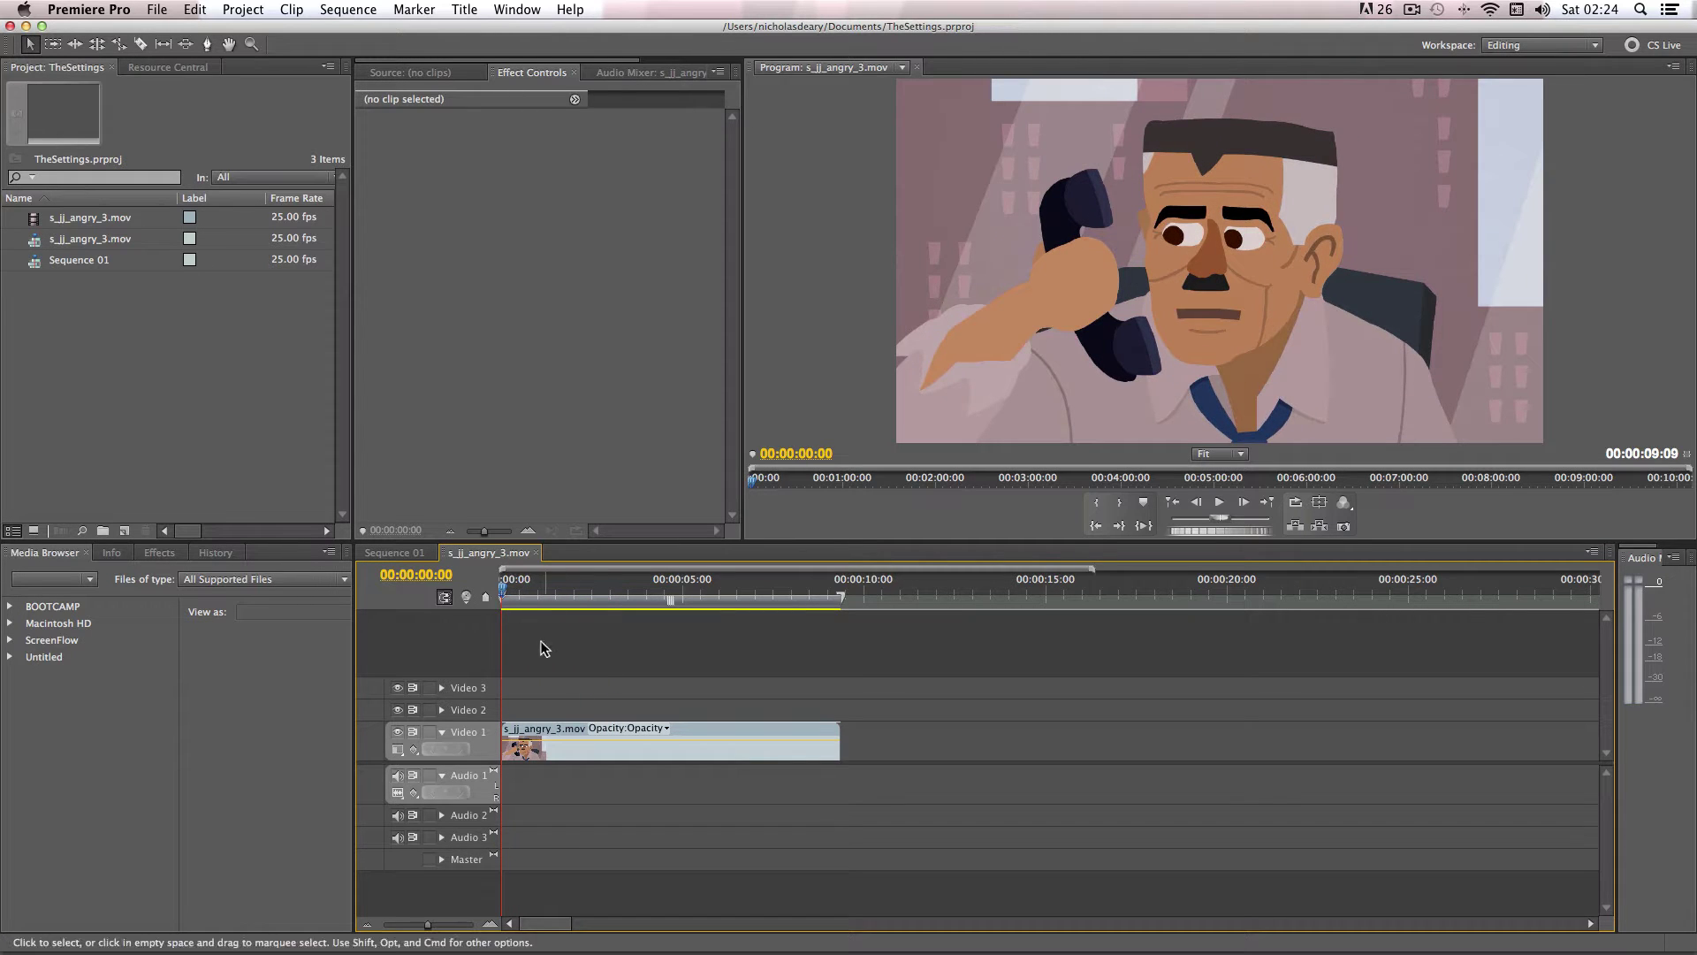
Open the Export Settings dialog via File > Export > Media.
{"action": "left_click", "coordinate": [156, 9]}
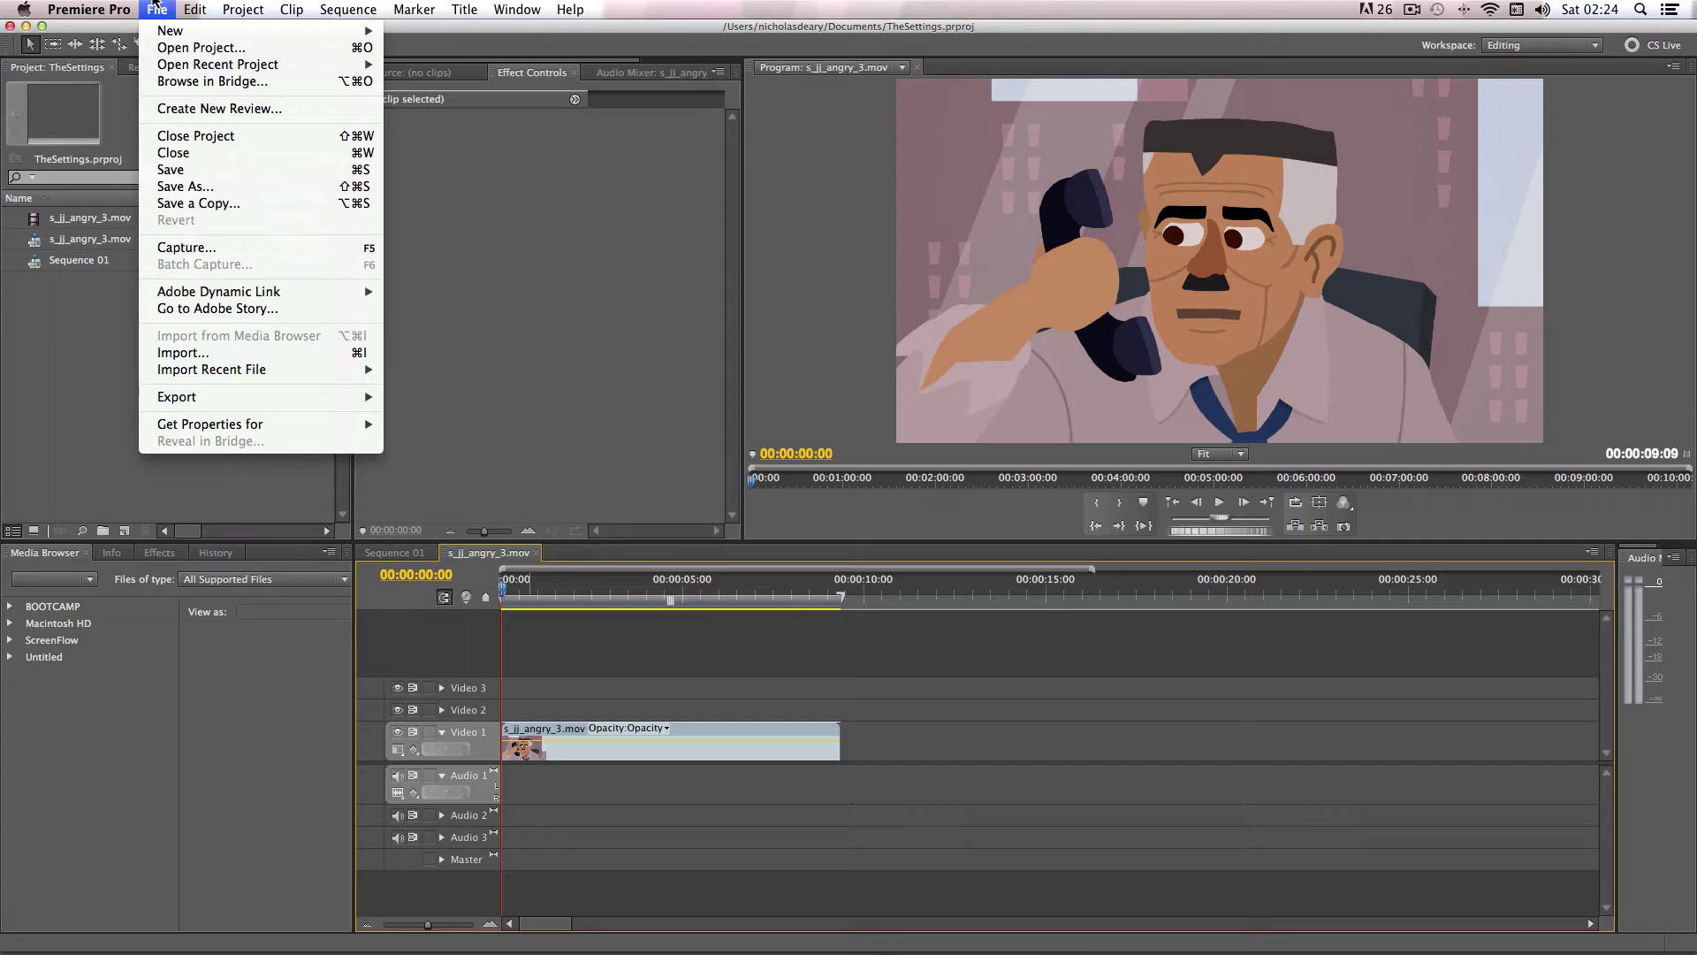
{"action": "mouse_move", "coordinate": [181, 398]}
{"action": "left_click", "coordinate": [393, 397]}
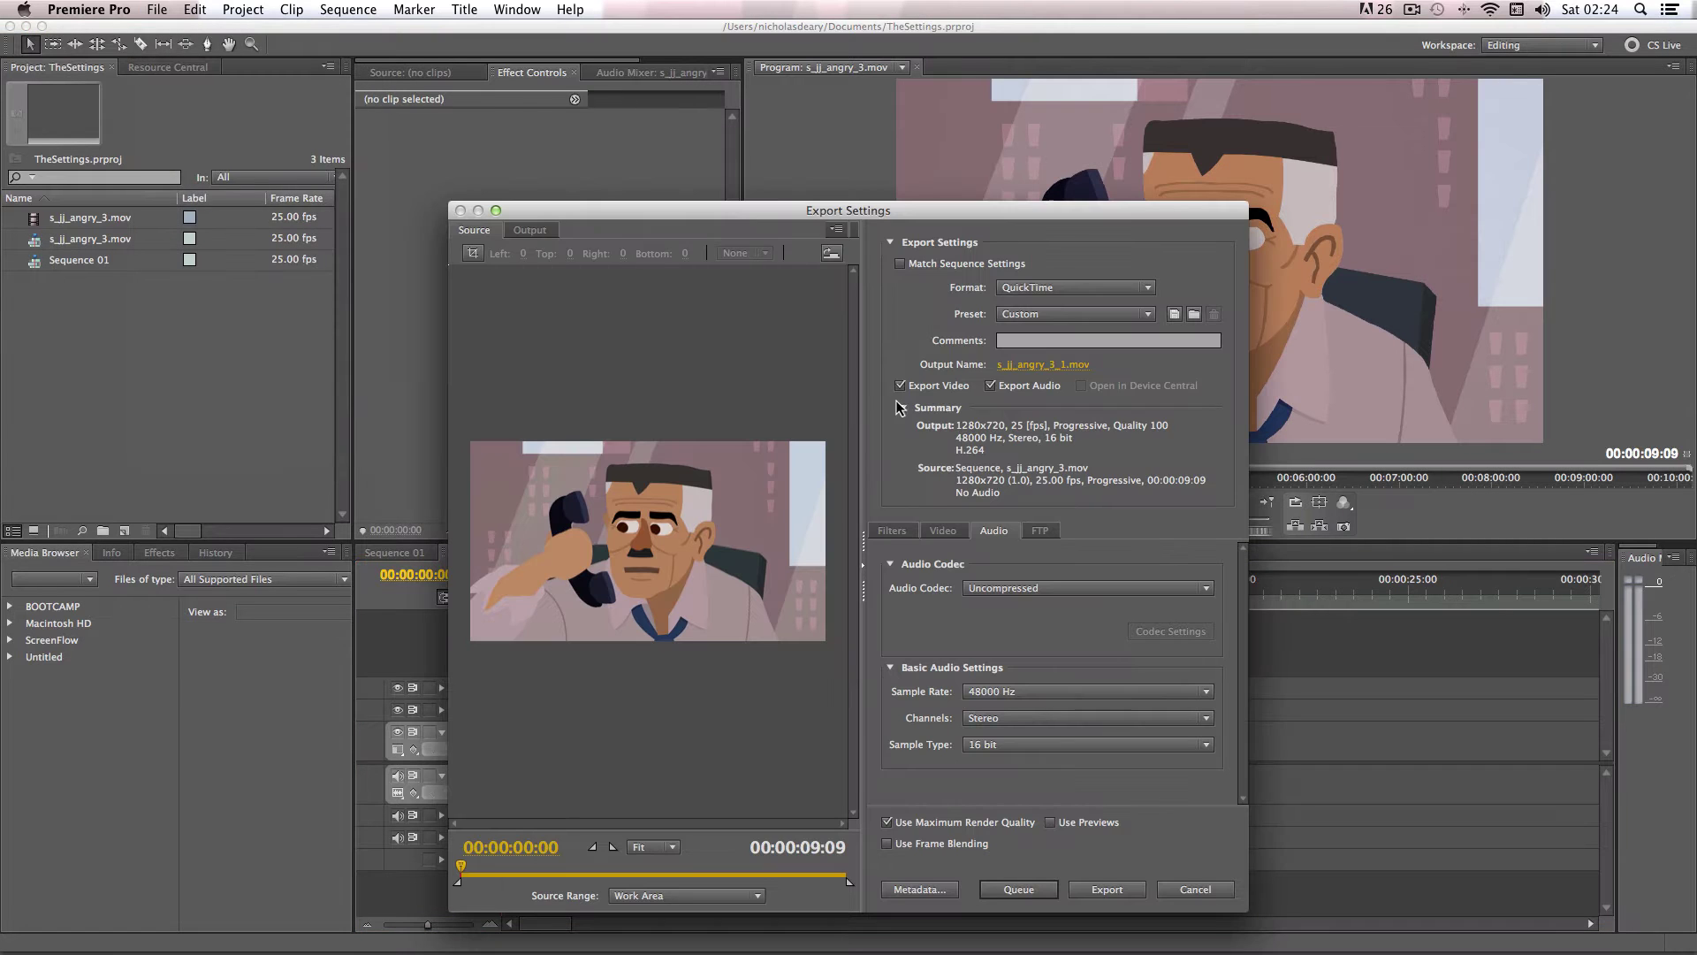
Show the Video tab, keep QuickTime as the format, and move the dialog higher.
{"action": "left_click", "coordinate": [947, 532]}
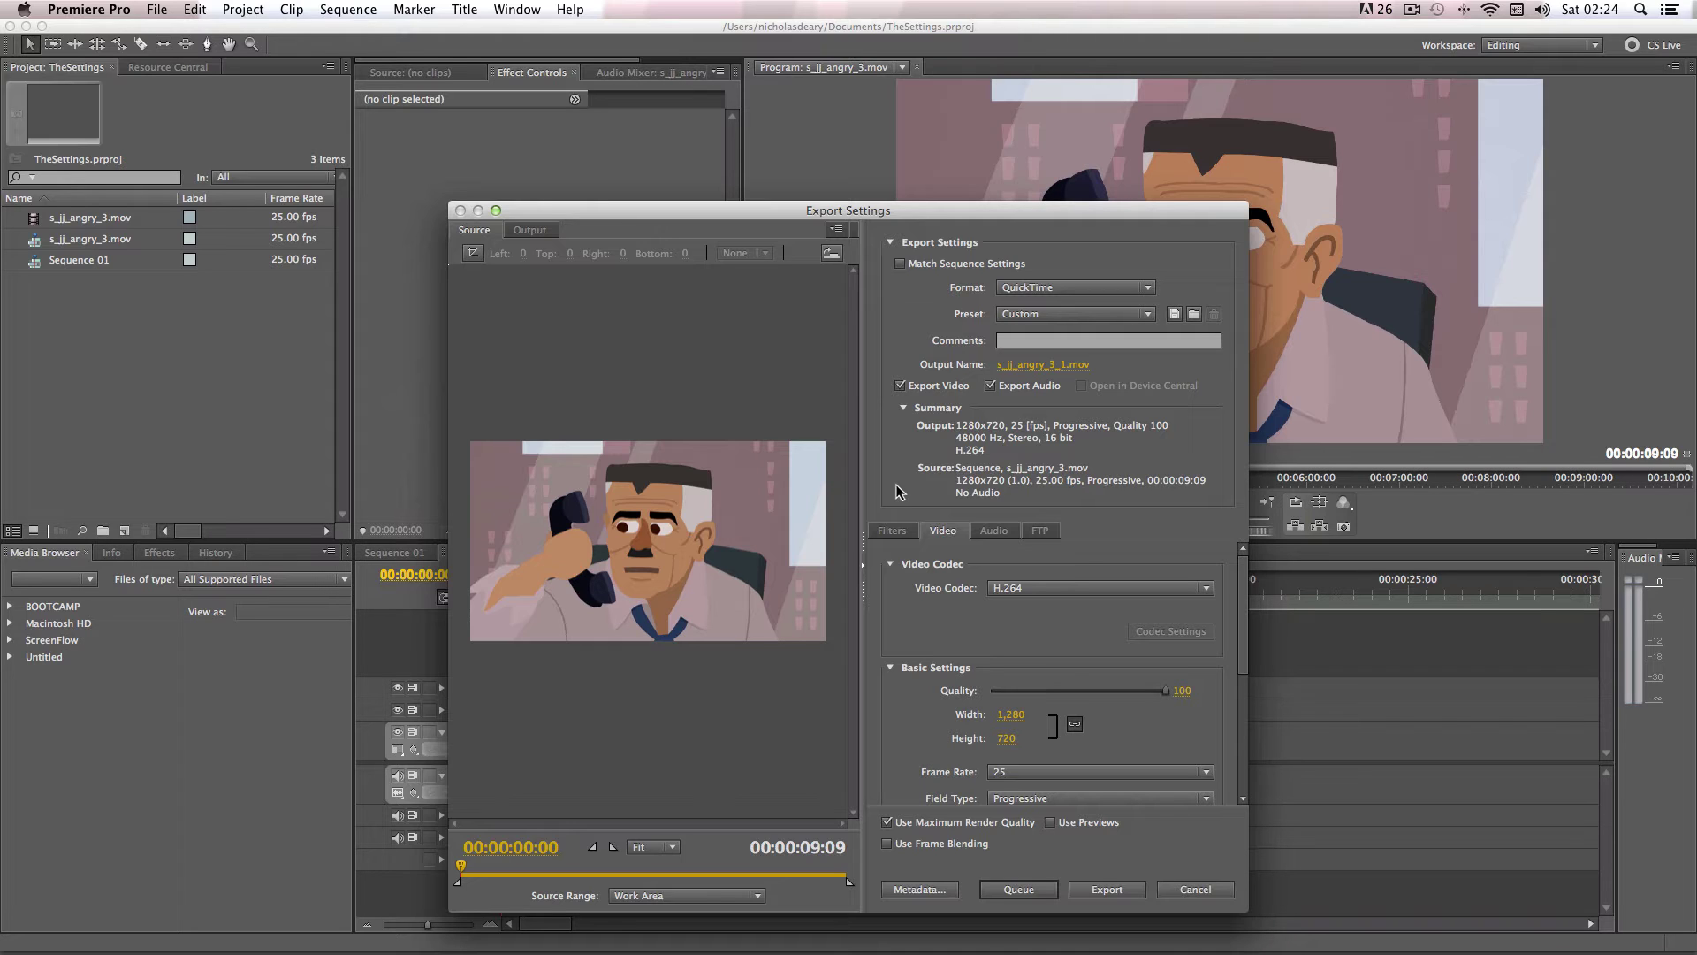
{"action": "left_click", "coordinate": [1019, 289]}
{"action": "left_click", "coordinate": [1016, 421]}
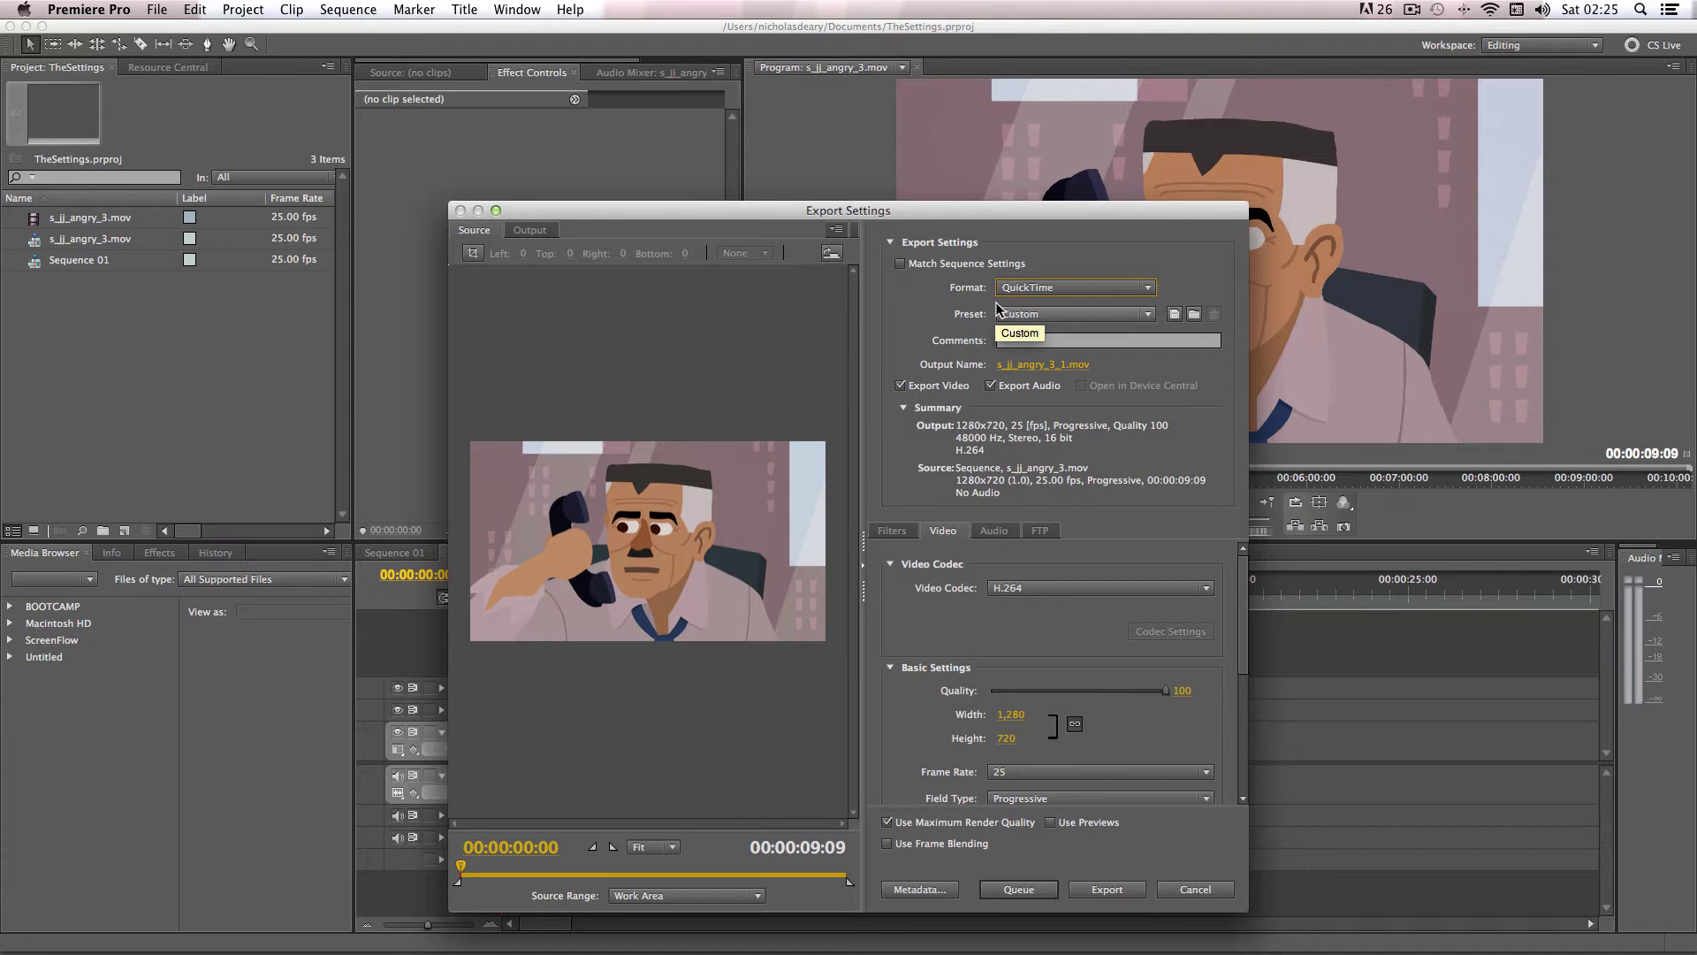
{"action": "left_click_drag", "start_coordinate": [957, 209], "coordinate": [959, 72]}
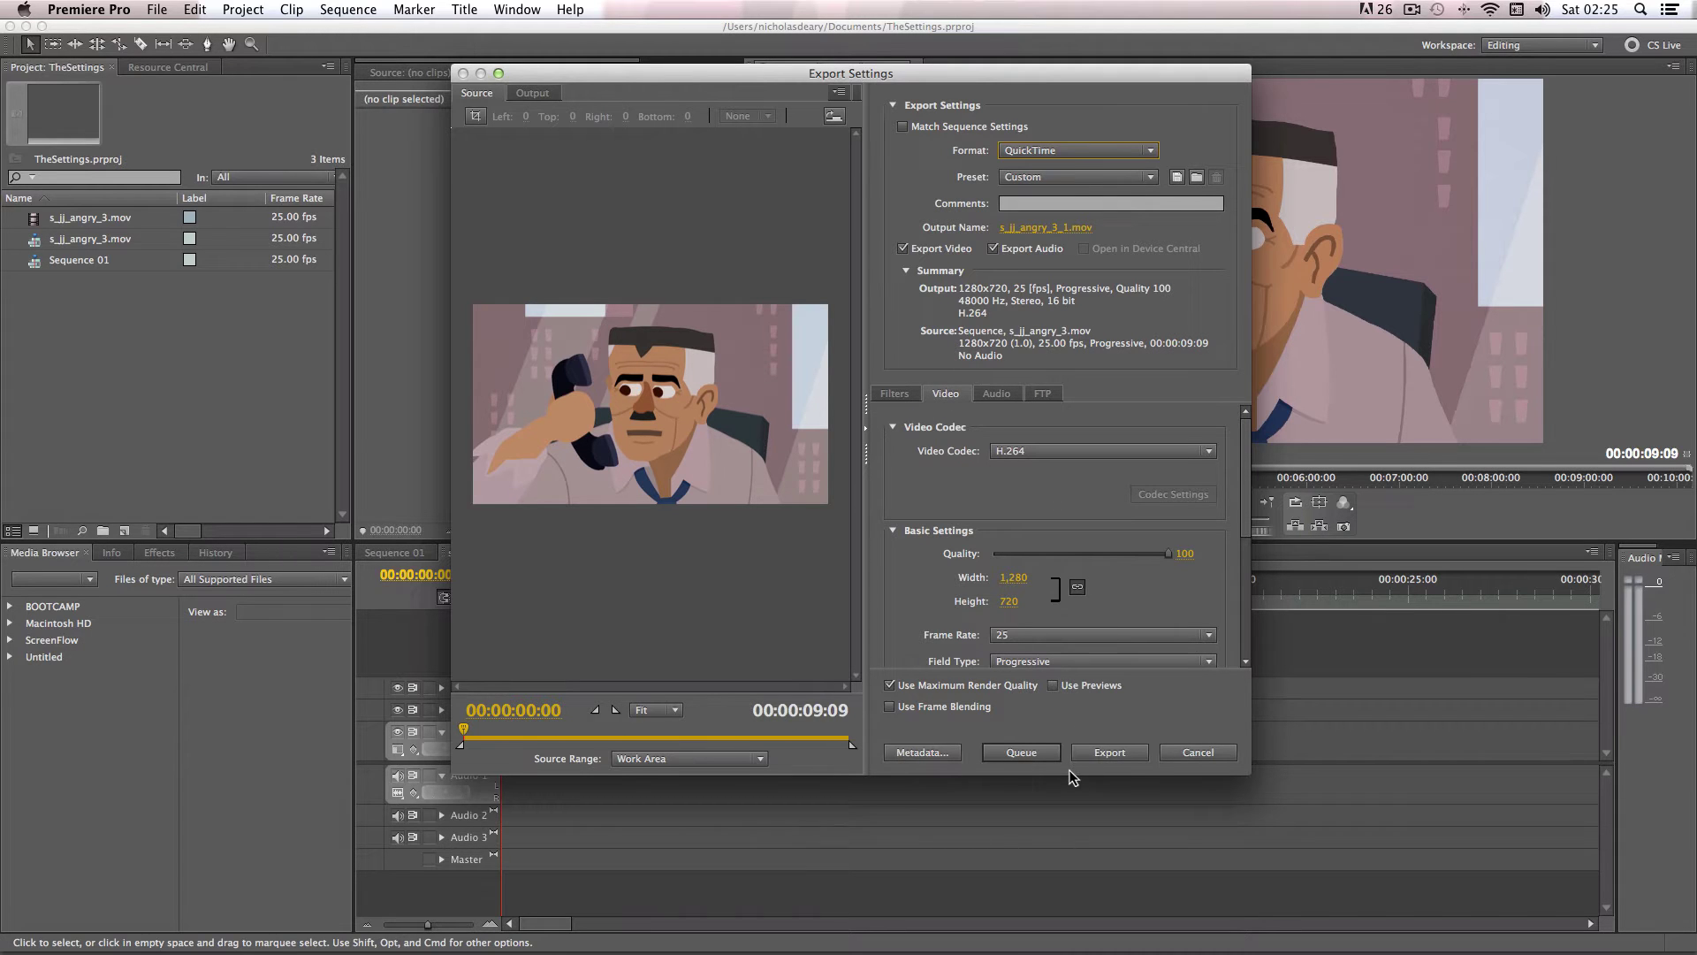
Enlarge the dialog and set the video codec to Animation after briefly trying Apple ProRes 422 (HQ).
{"action": "left_click_drag", "start_coordinate": [1071, 776], "coordinate": [1086, 900]}
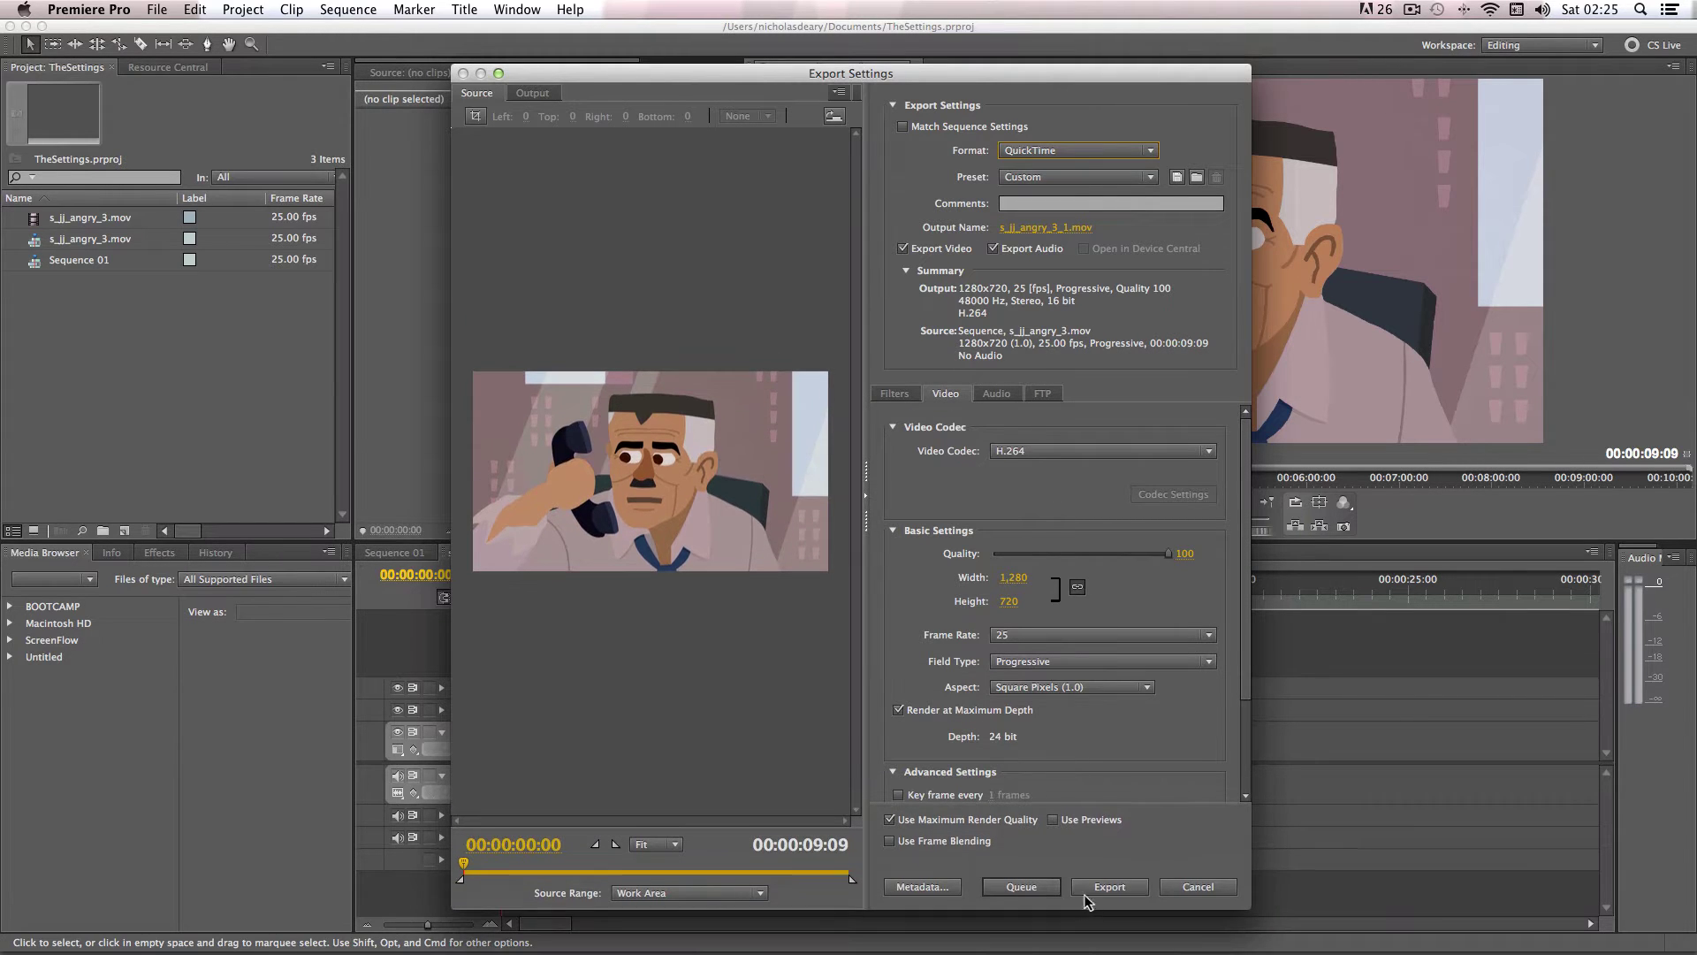
{"action": "left_click", "coordinate": [995, 453]}
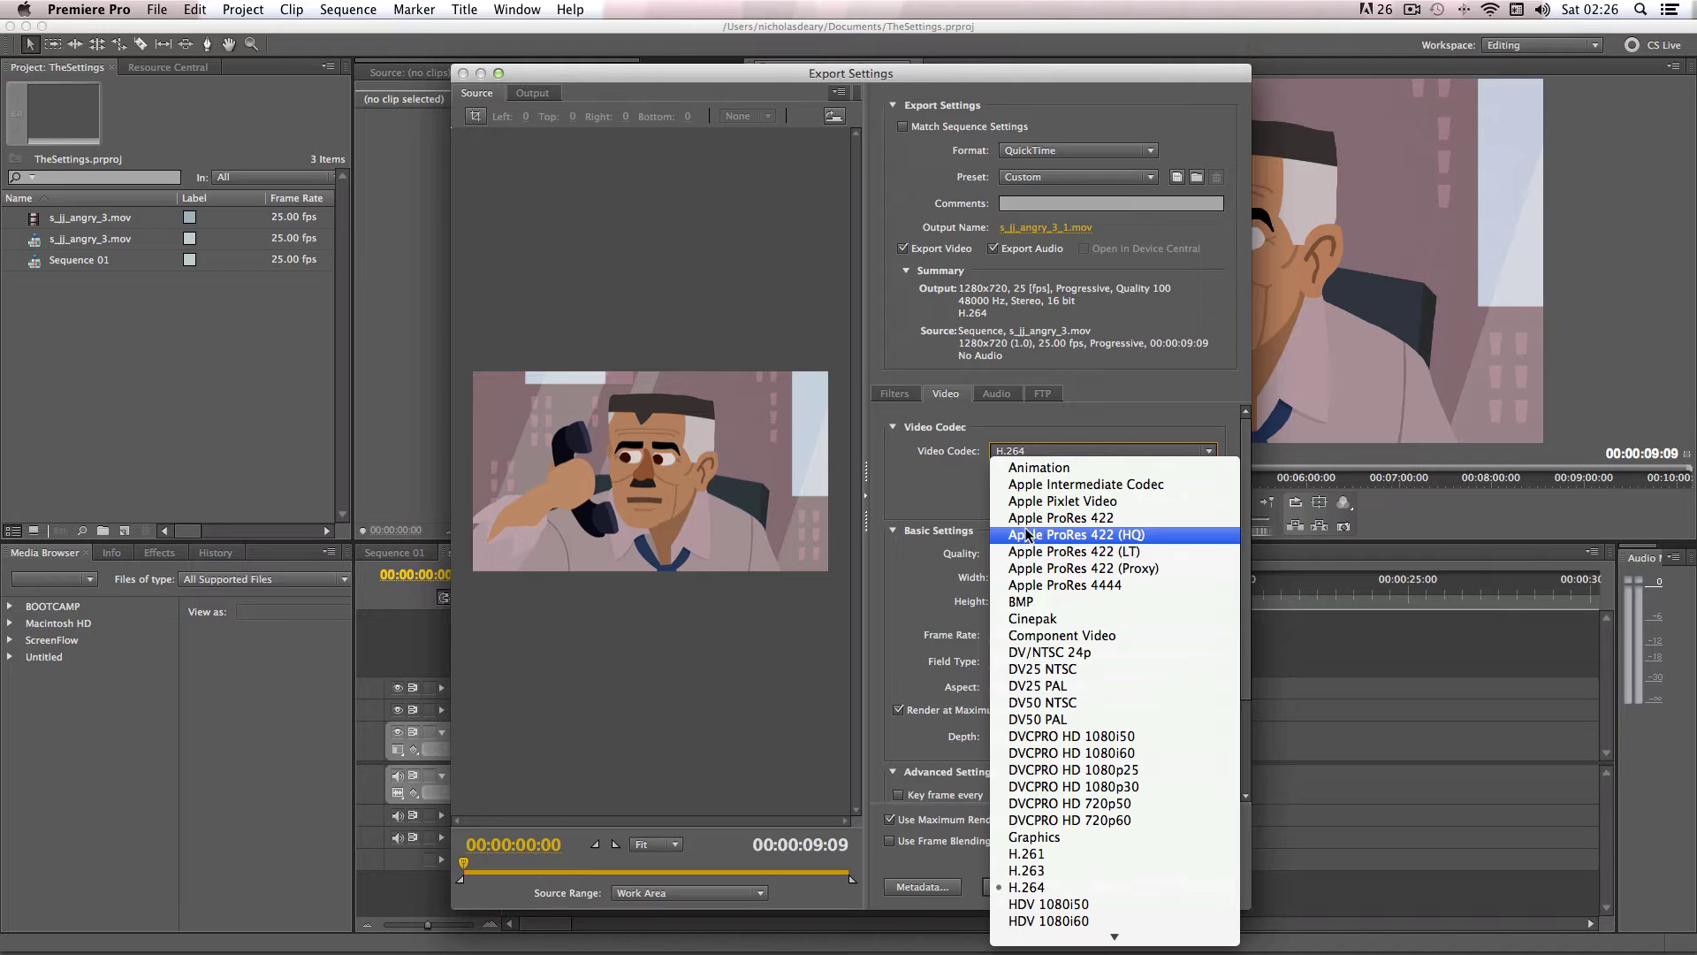
{"action": "left_click", "coordinate": [1134, 535]}
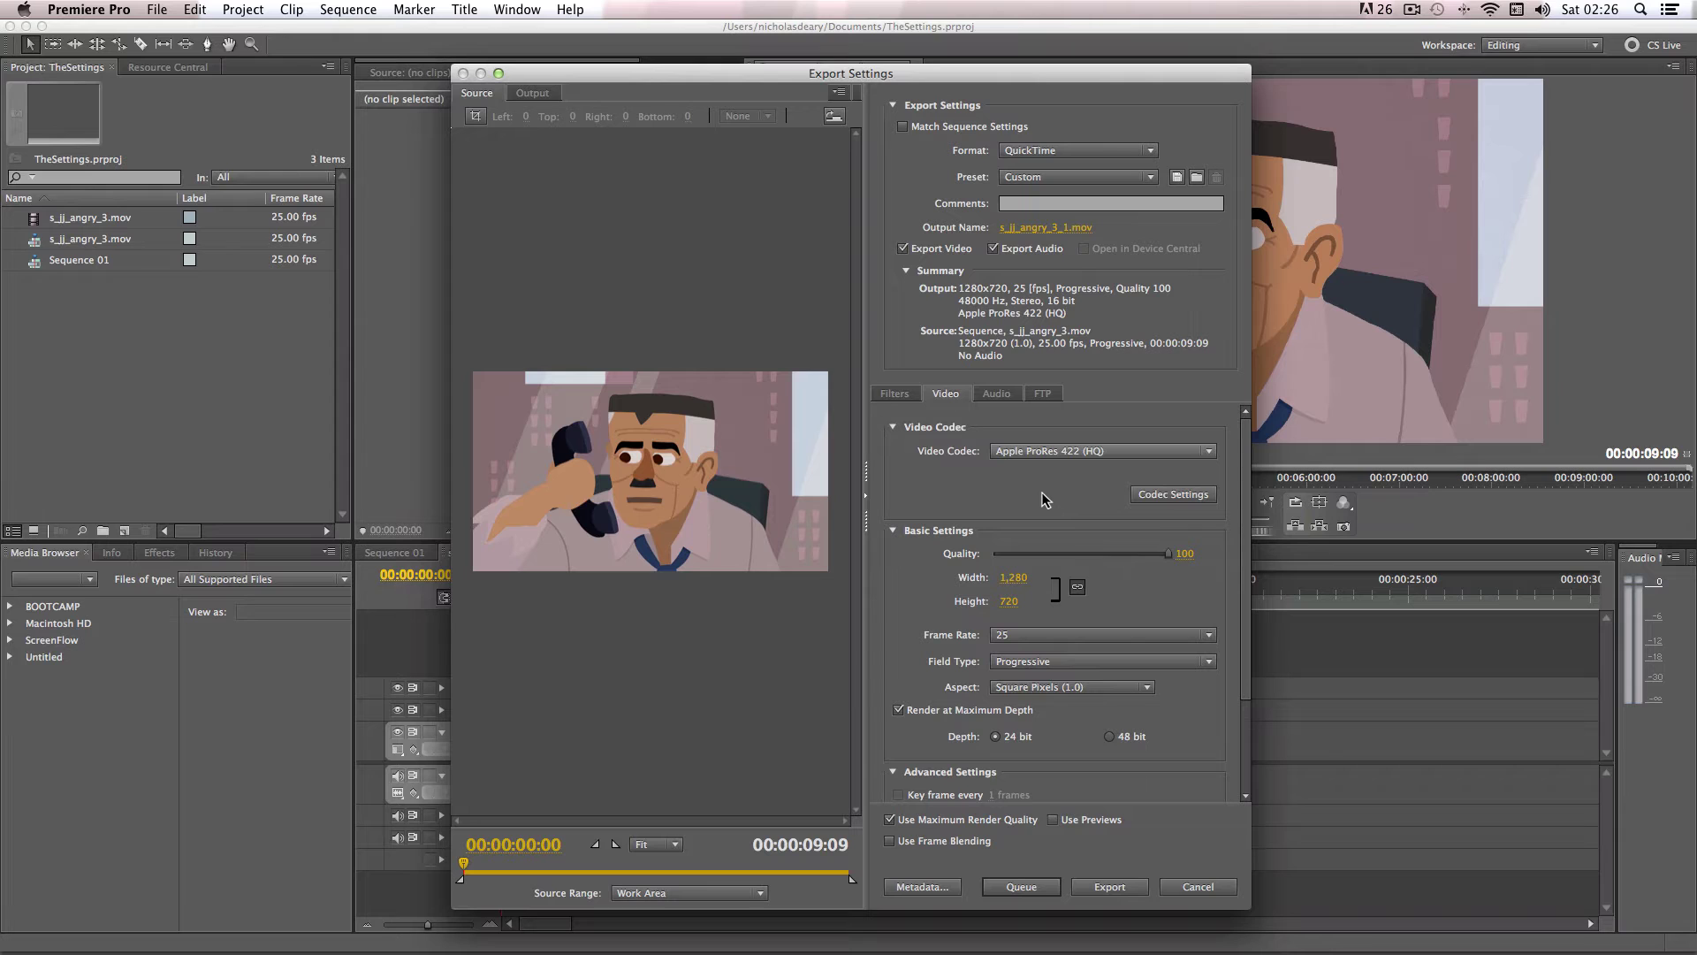
{"action": "left_click", "coordinate": [1016, 452]}
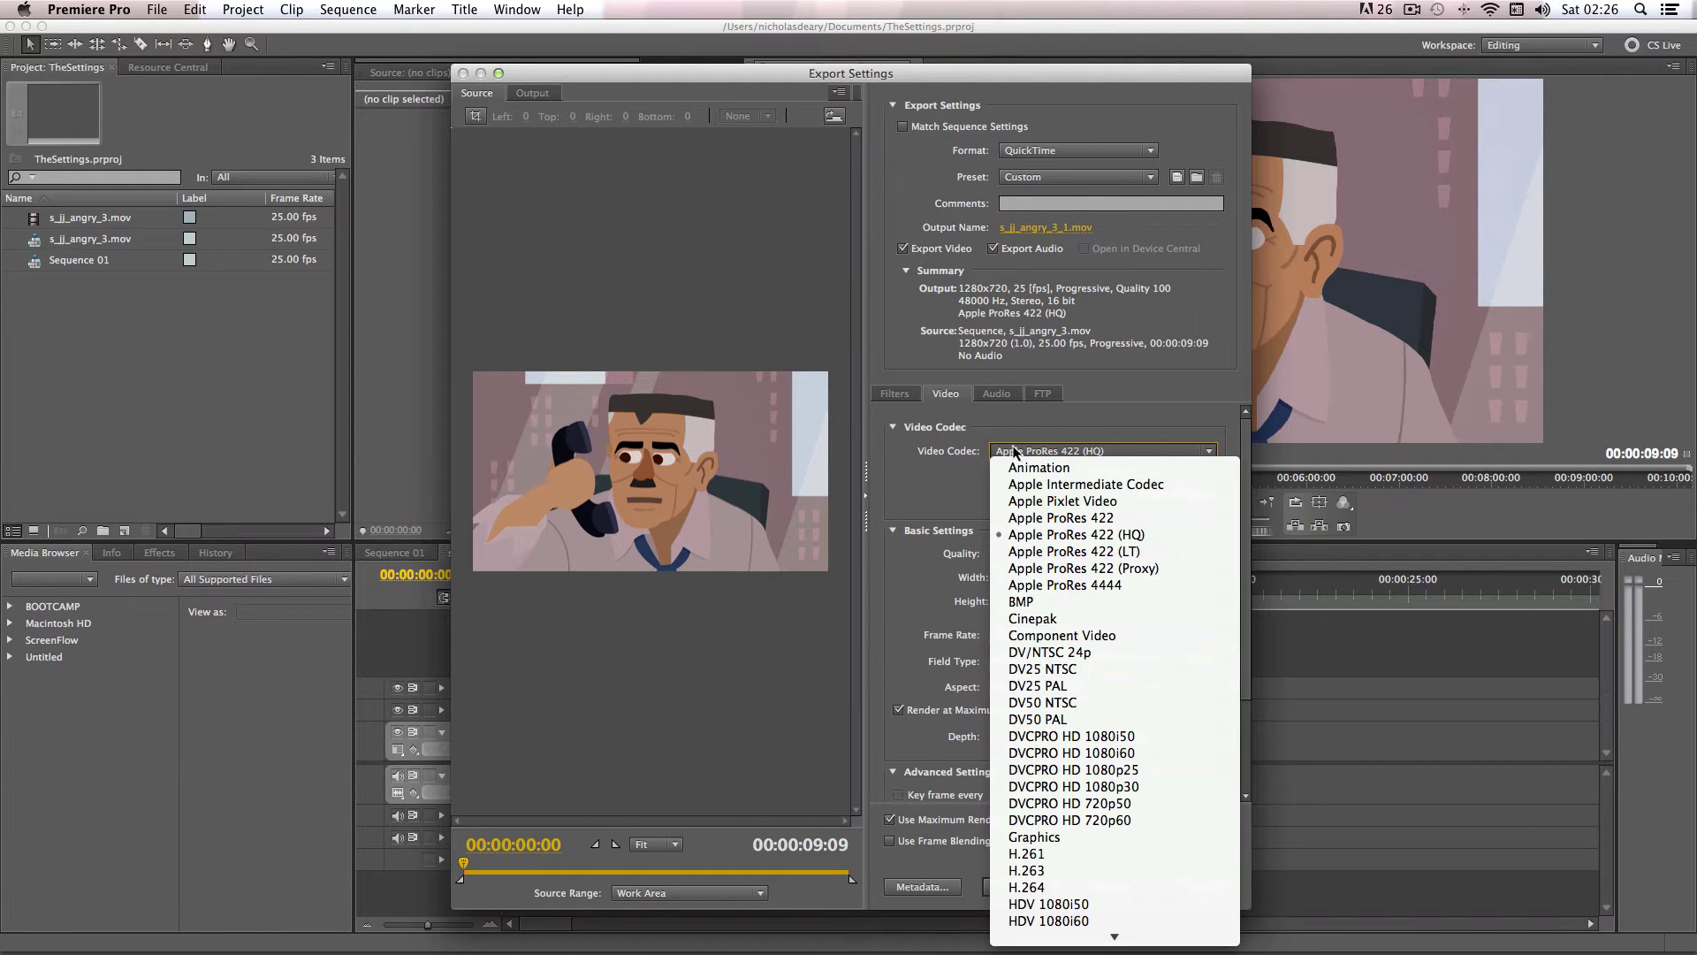
{"action": "left_click", "coordinate": [1018, 465]}
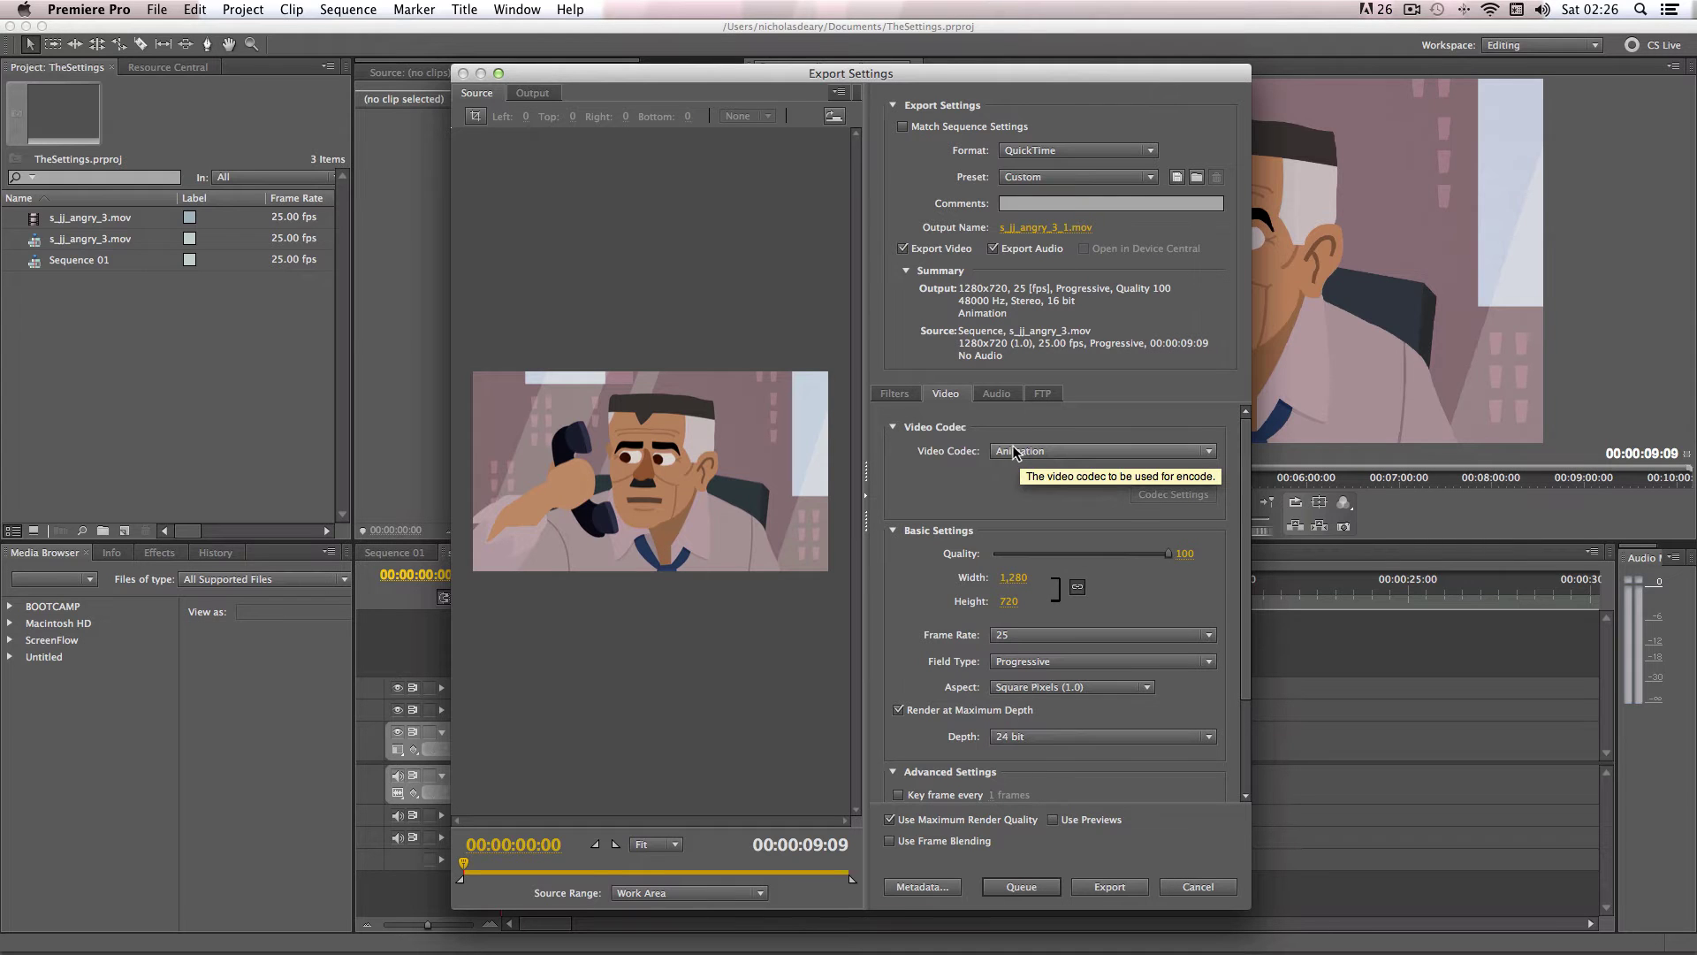
{"action": "left_click", "coordinate": [1012, 452]}
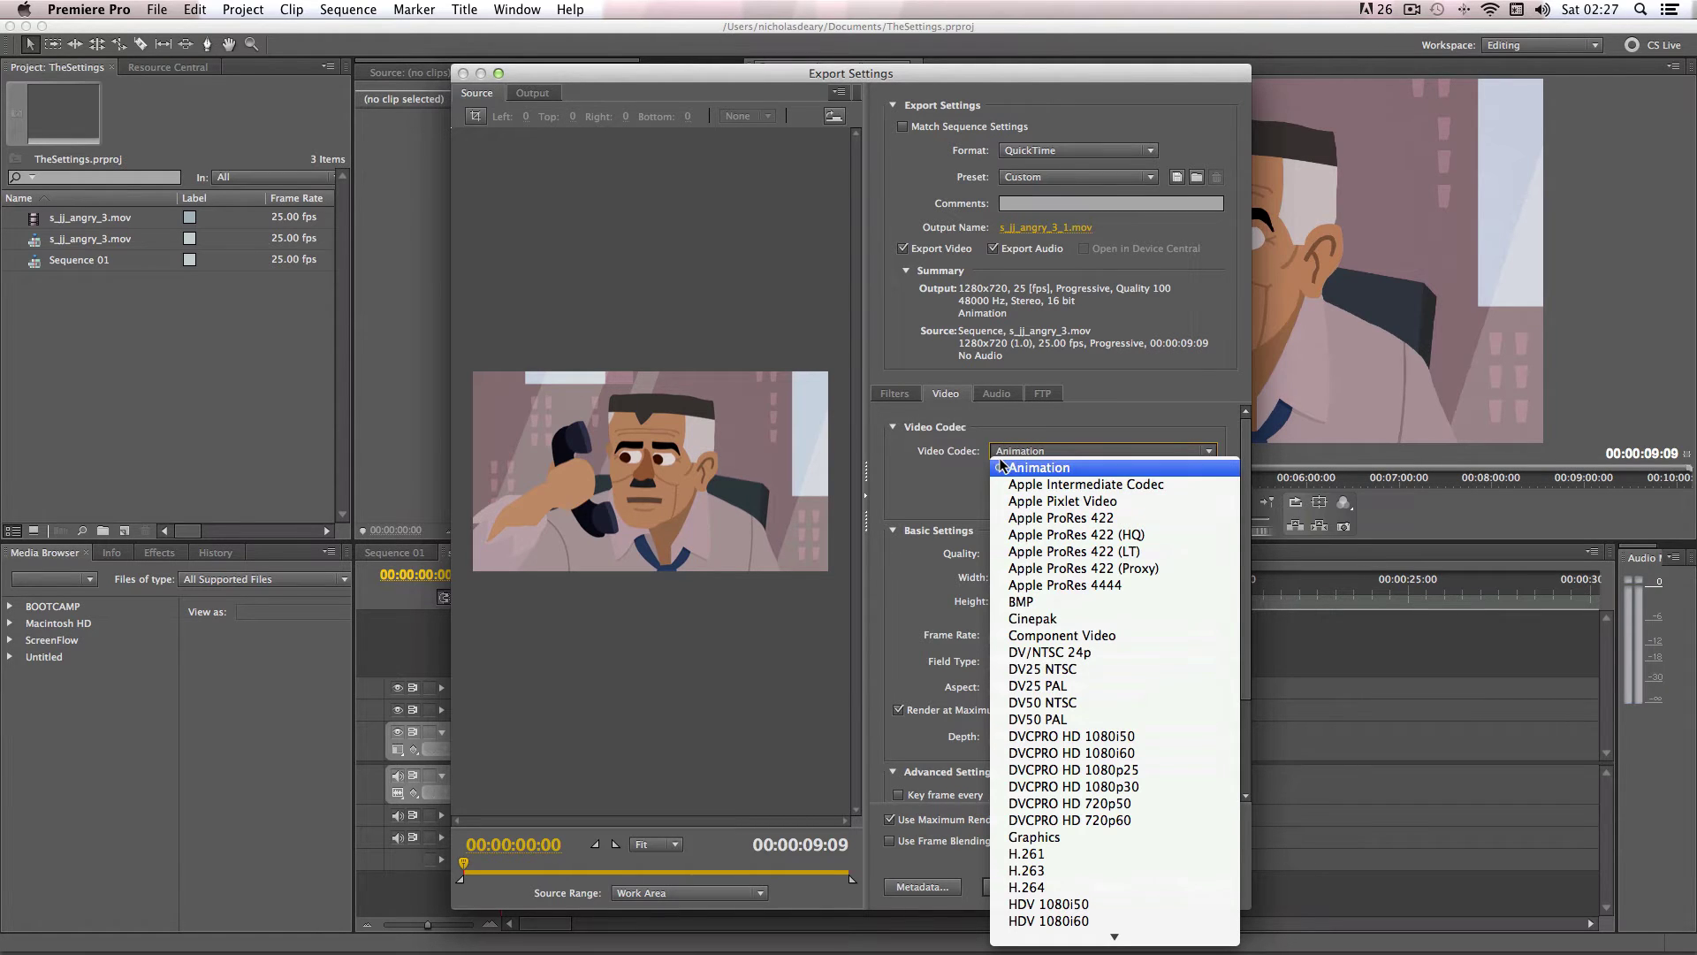
Keep Animation, Progressive field type, Square Pixels (1.0) aspect and 24 bit depth.
{"action": "left_click", "coordinate": [993, 467]}
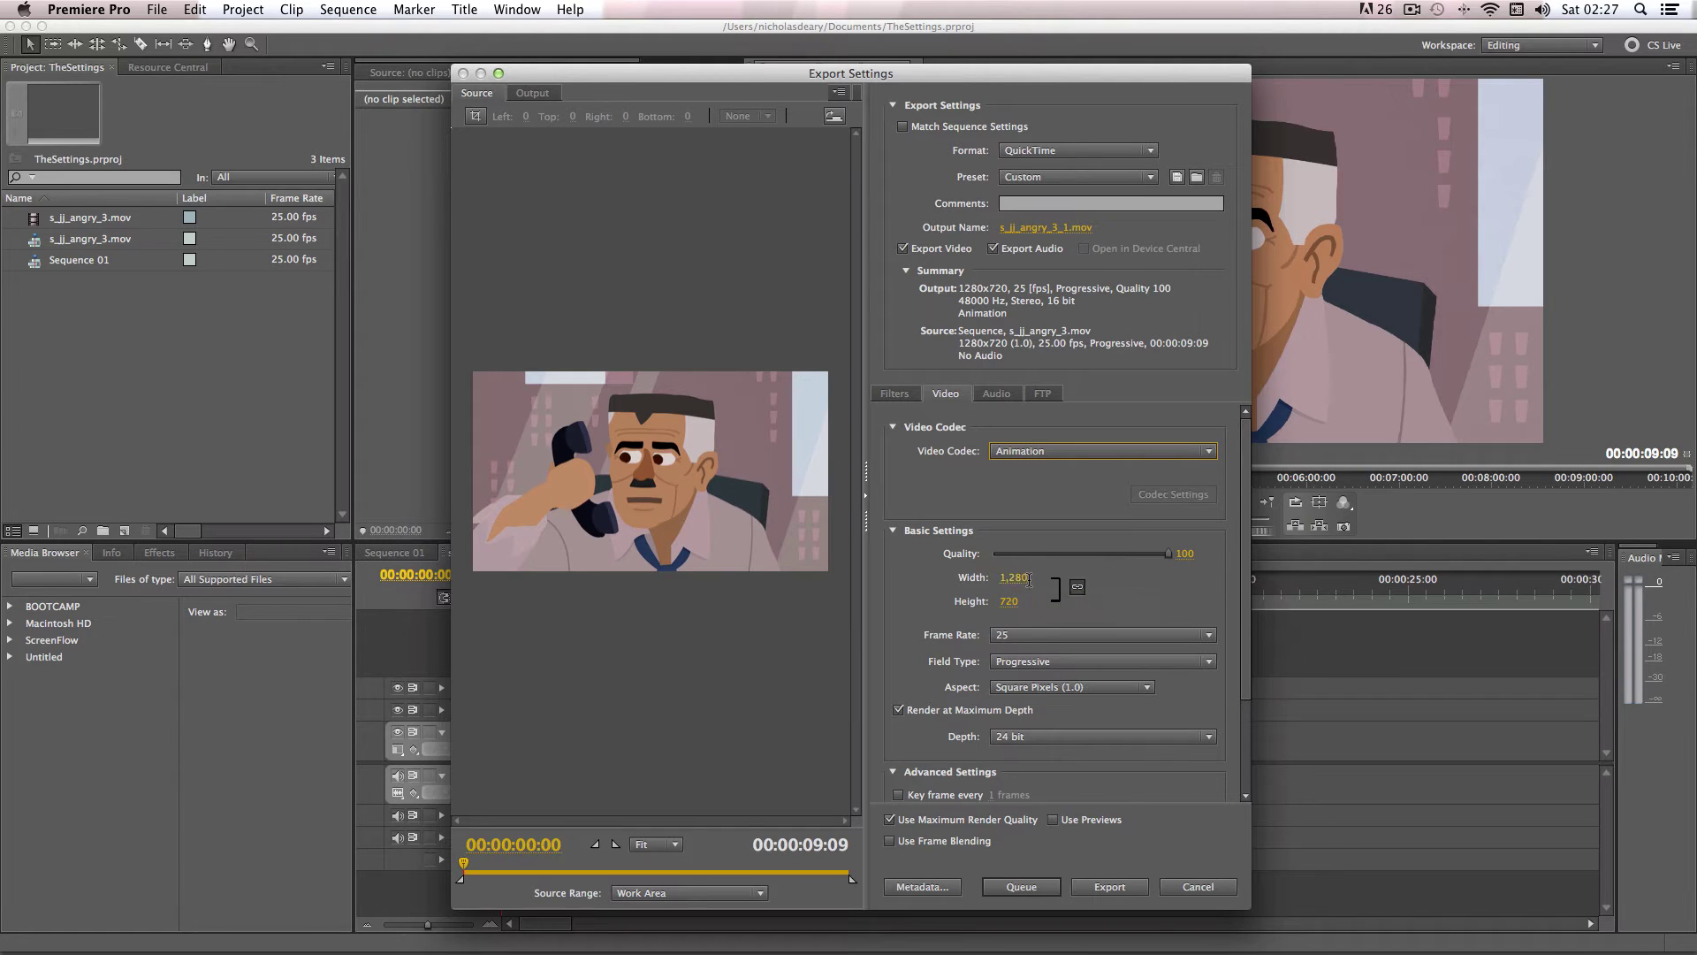
{"action": "left_click_drag", "start_coordinate": [1057, 74], "coordinate": [1067, 43]}
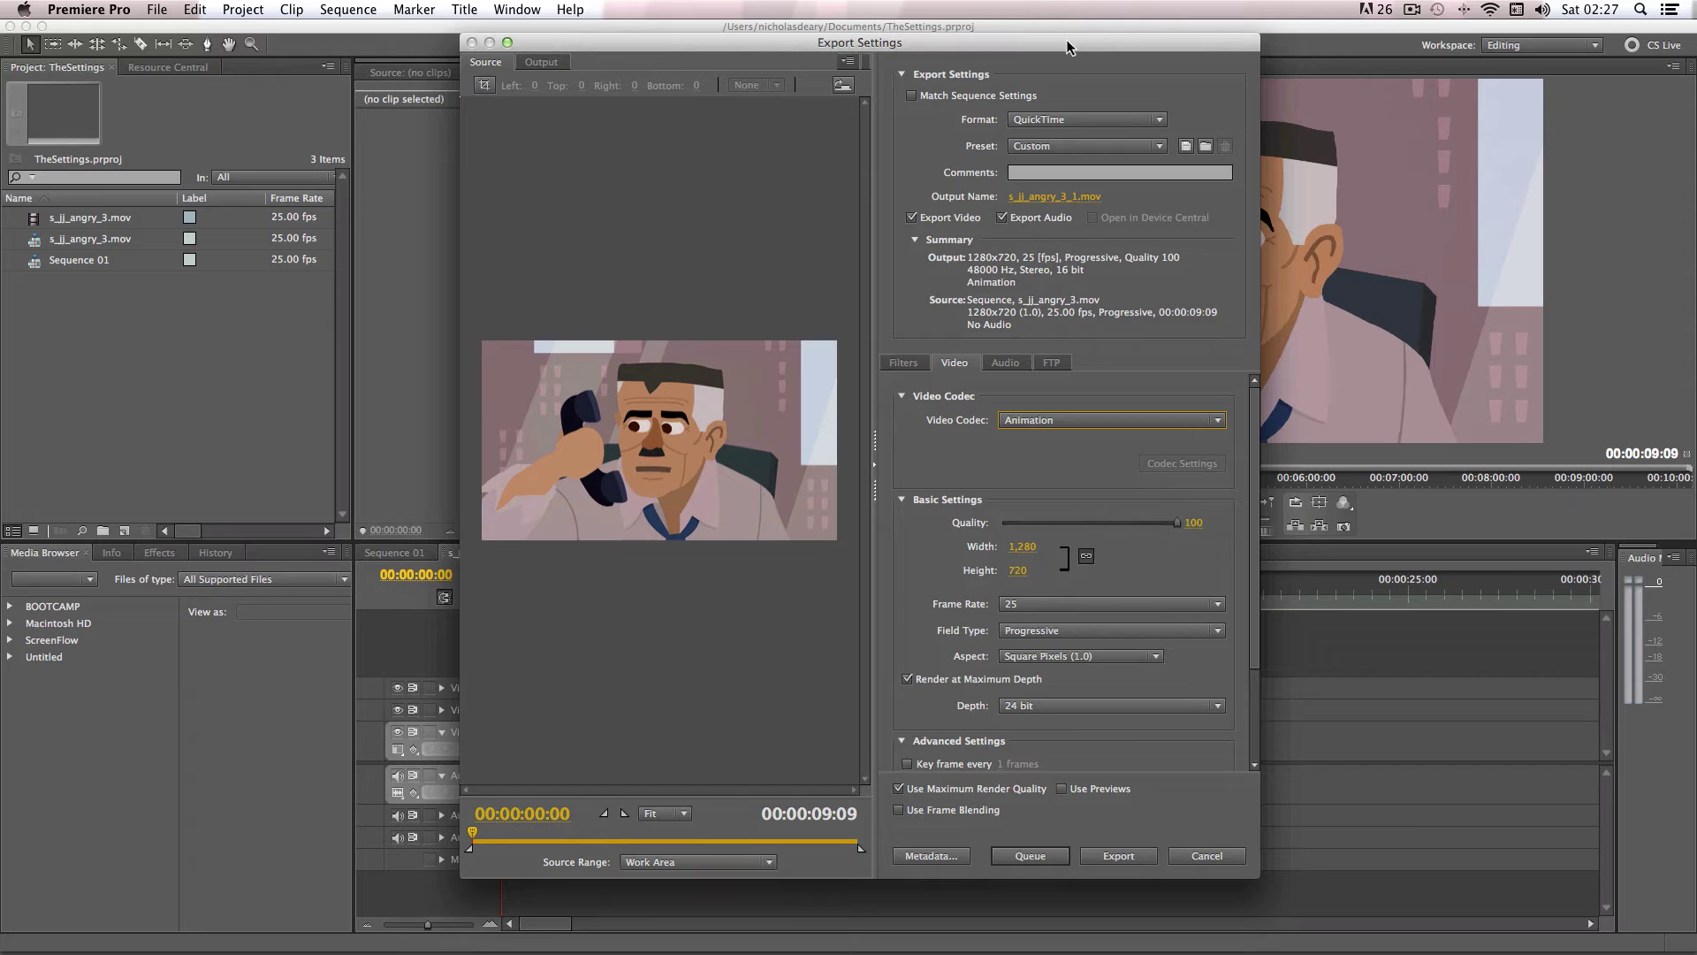
{"action": "scroll", "coordinate": [1149, 583], "scroll_direction": "down", "scroll_amount": 3}
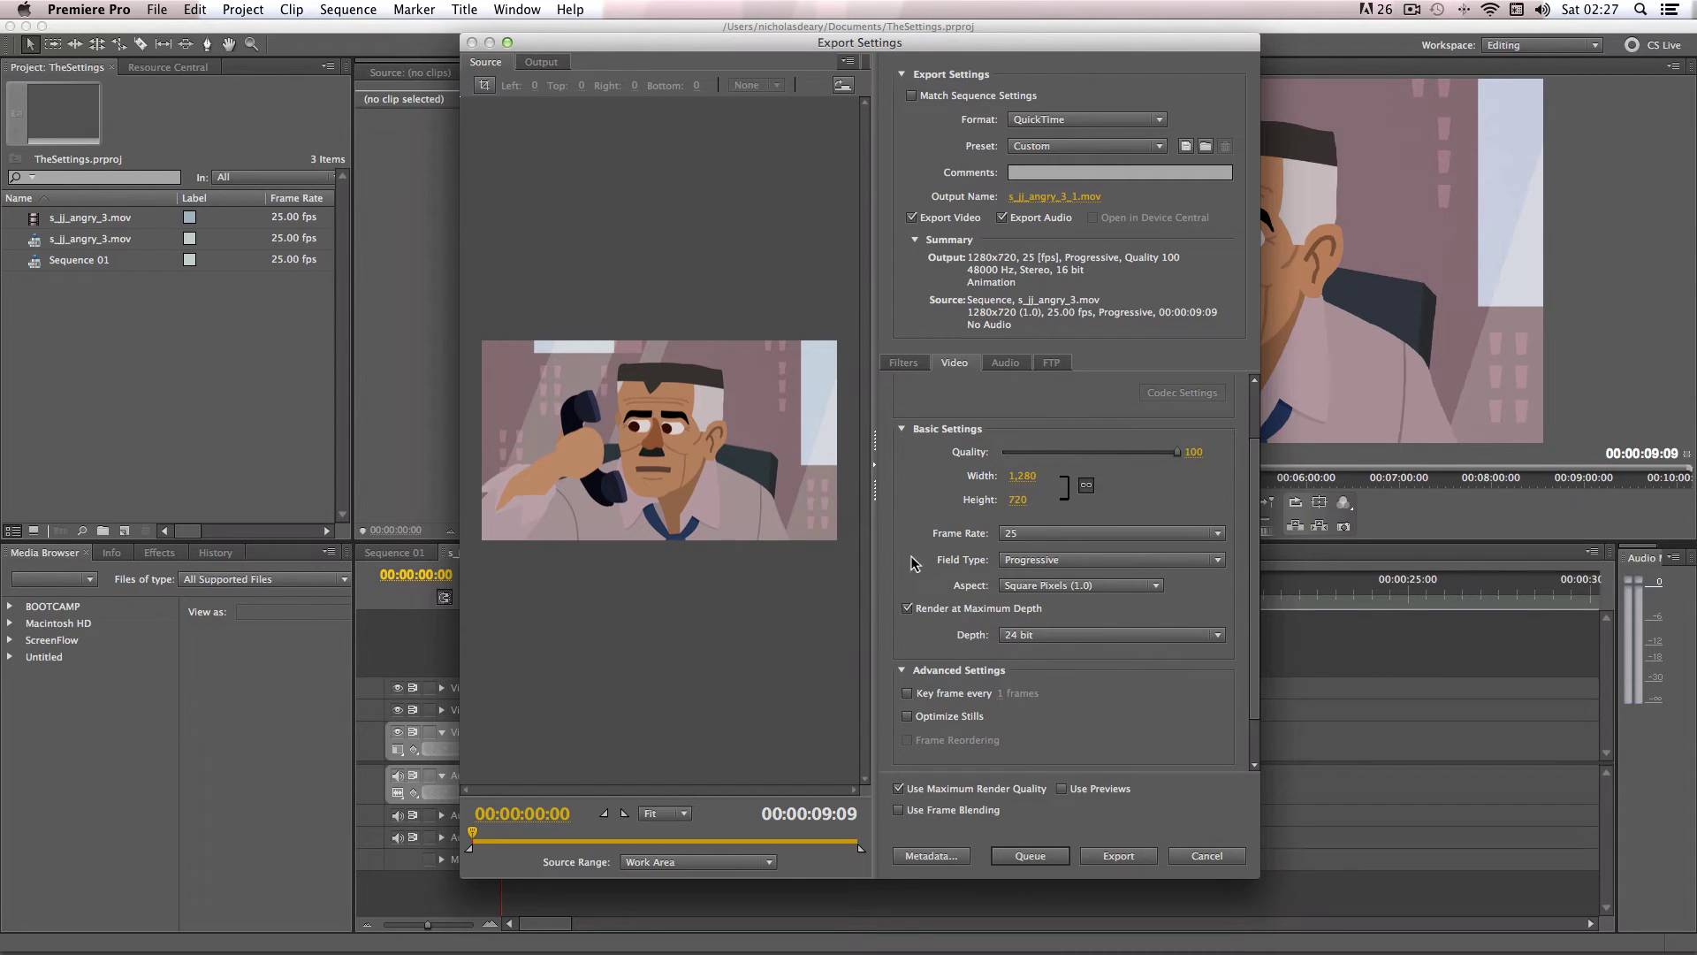
{"action": "left_click", "coordinate": [1012, 560]}
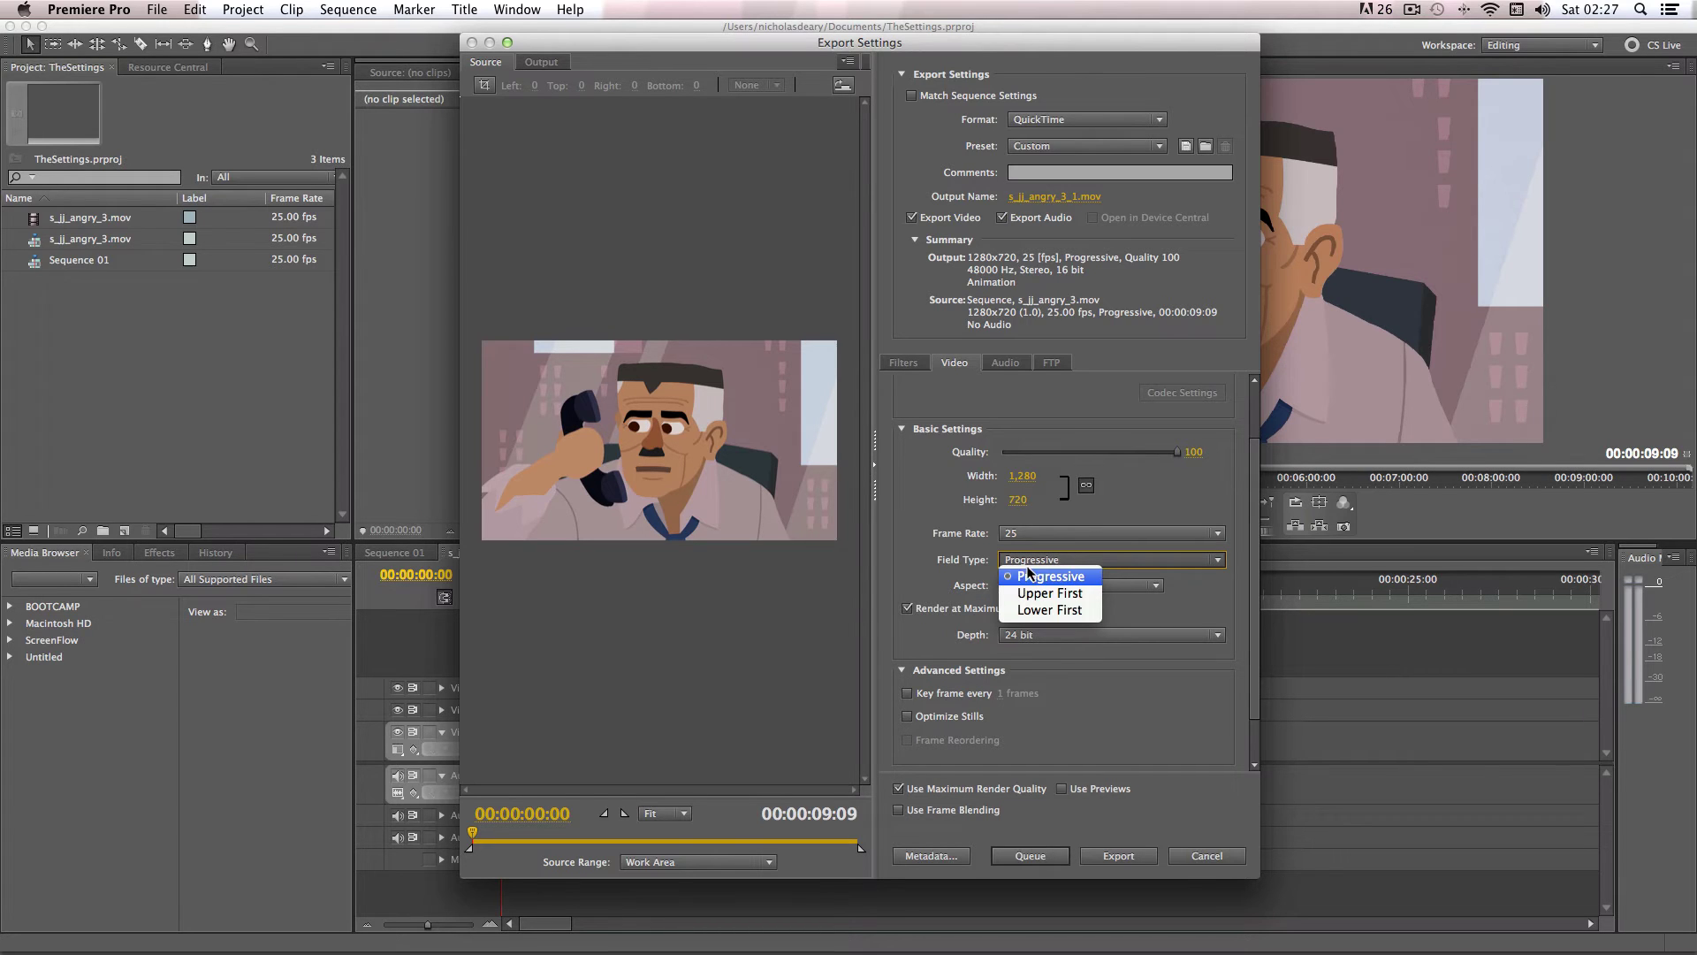
{"action": "left_click", "coordinate": [1028, 575]}
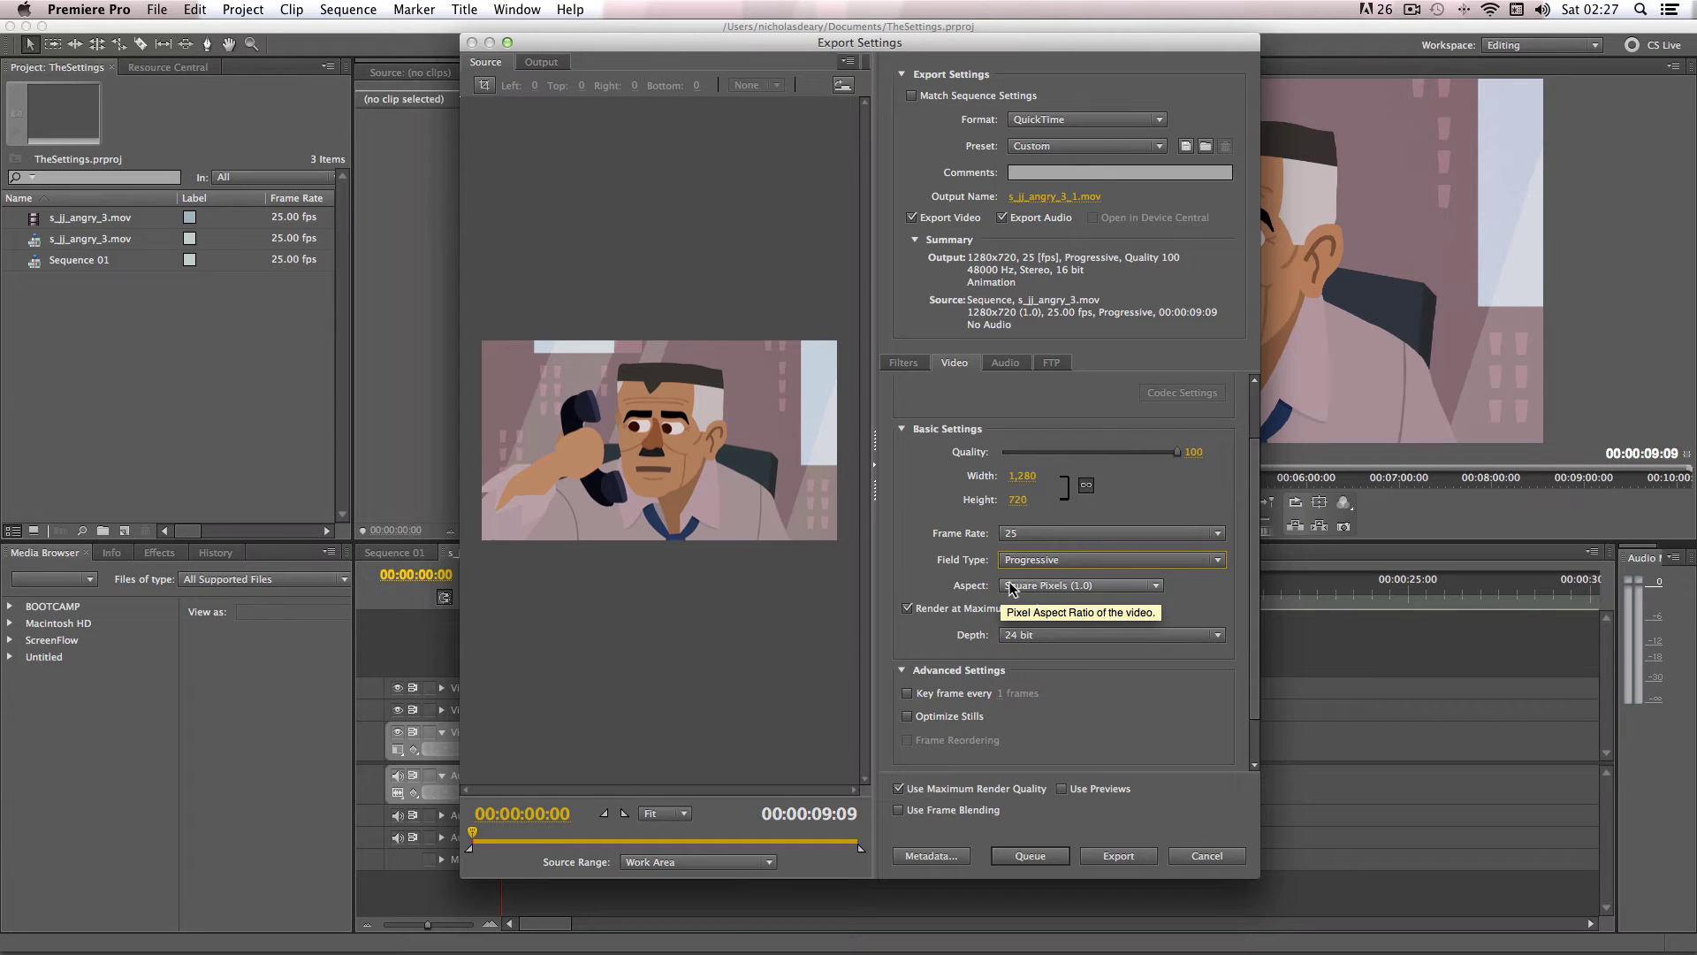
{"action": "left_click", "coordinate": [1013, 587]}
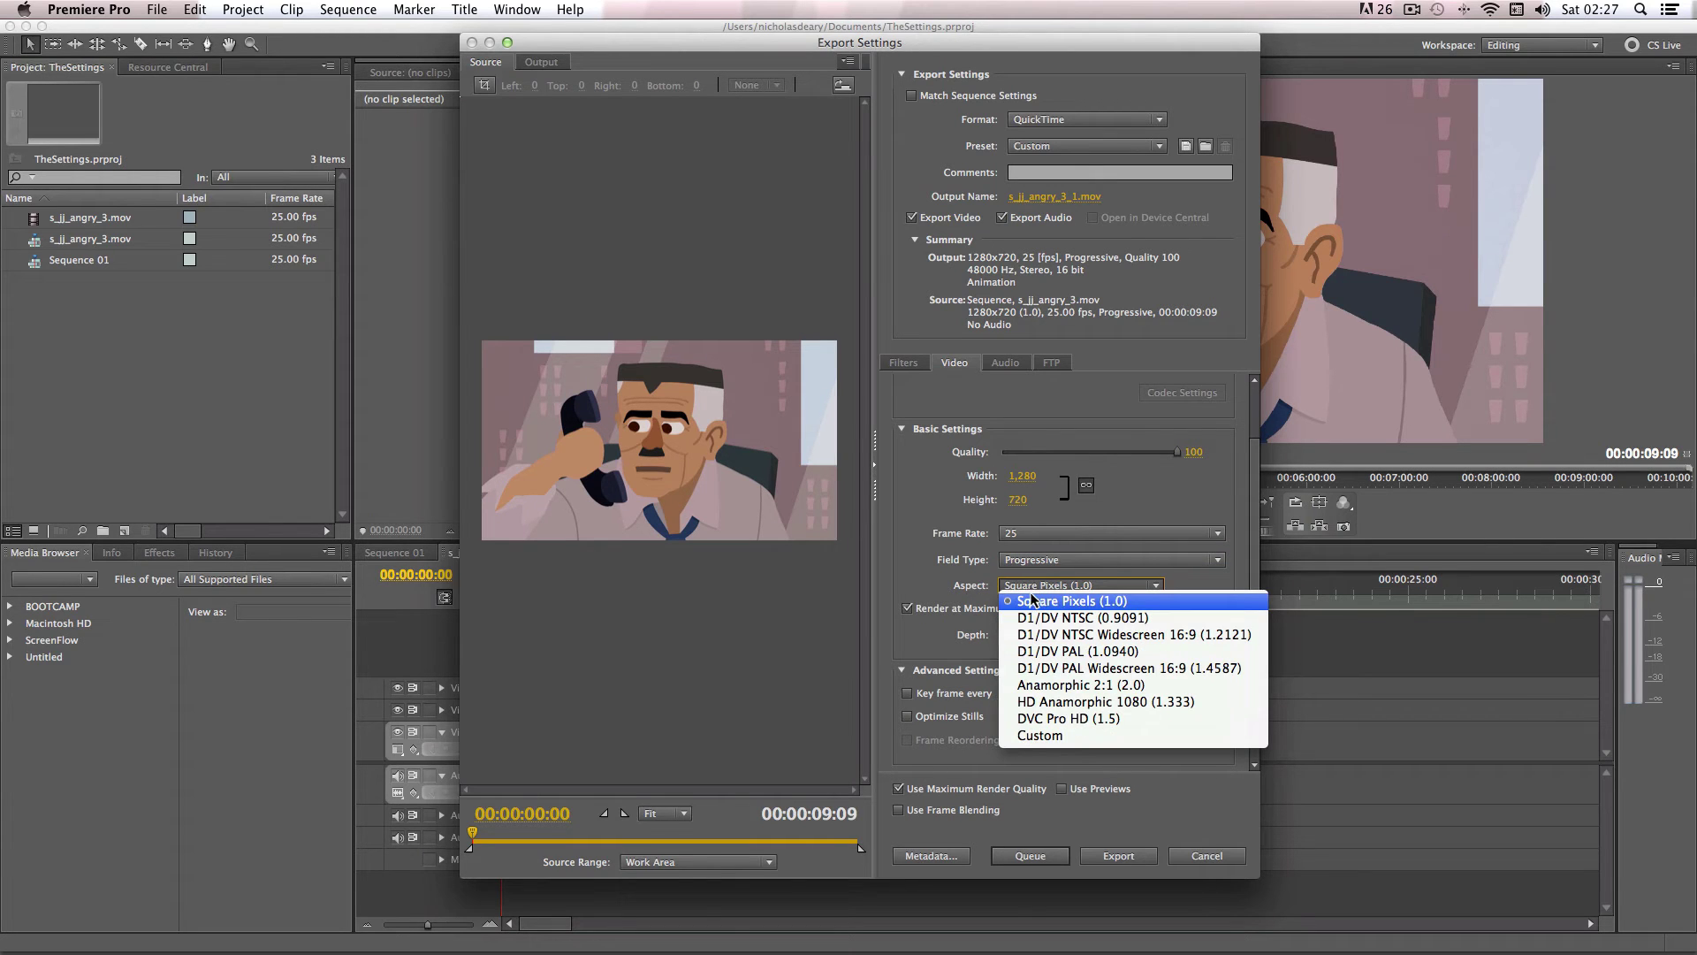
{"action": "left_click", "coordinate": [1032, 600]}
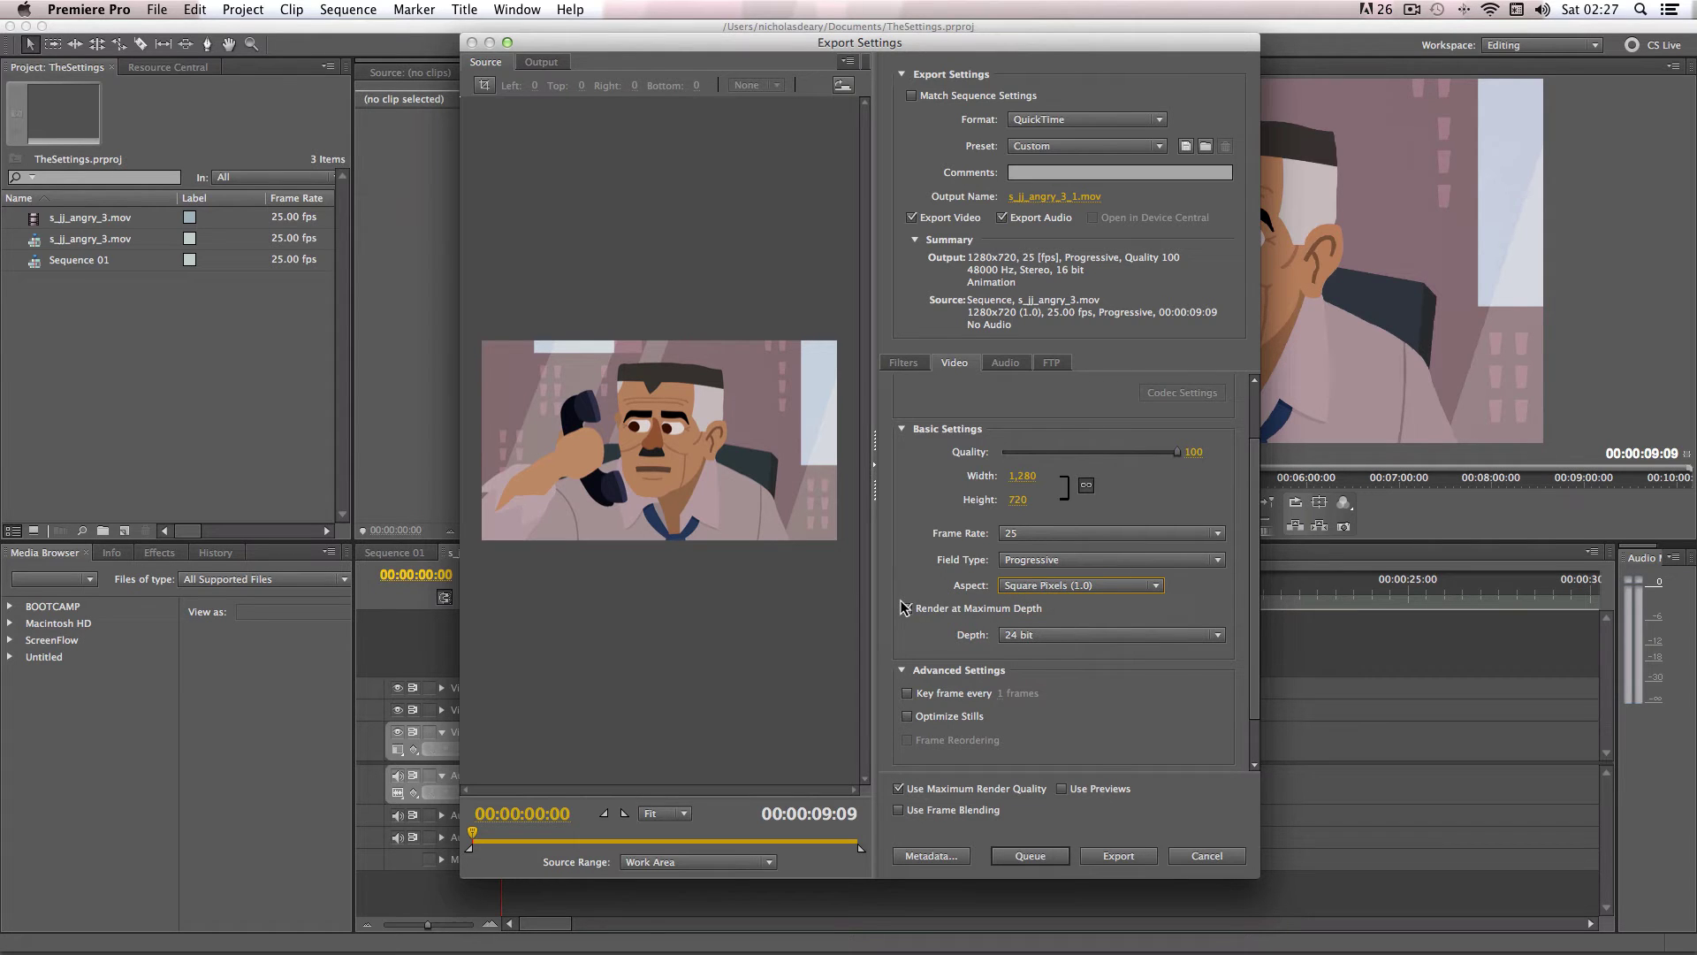
{"action": "left_click", "coordinate": [1021, 632]}
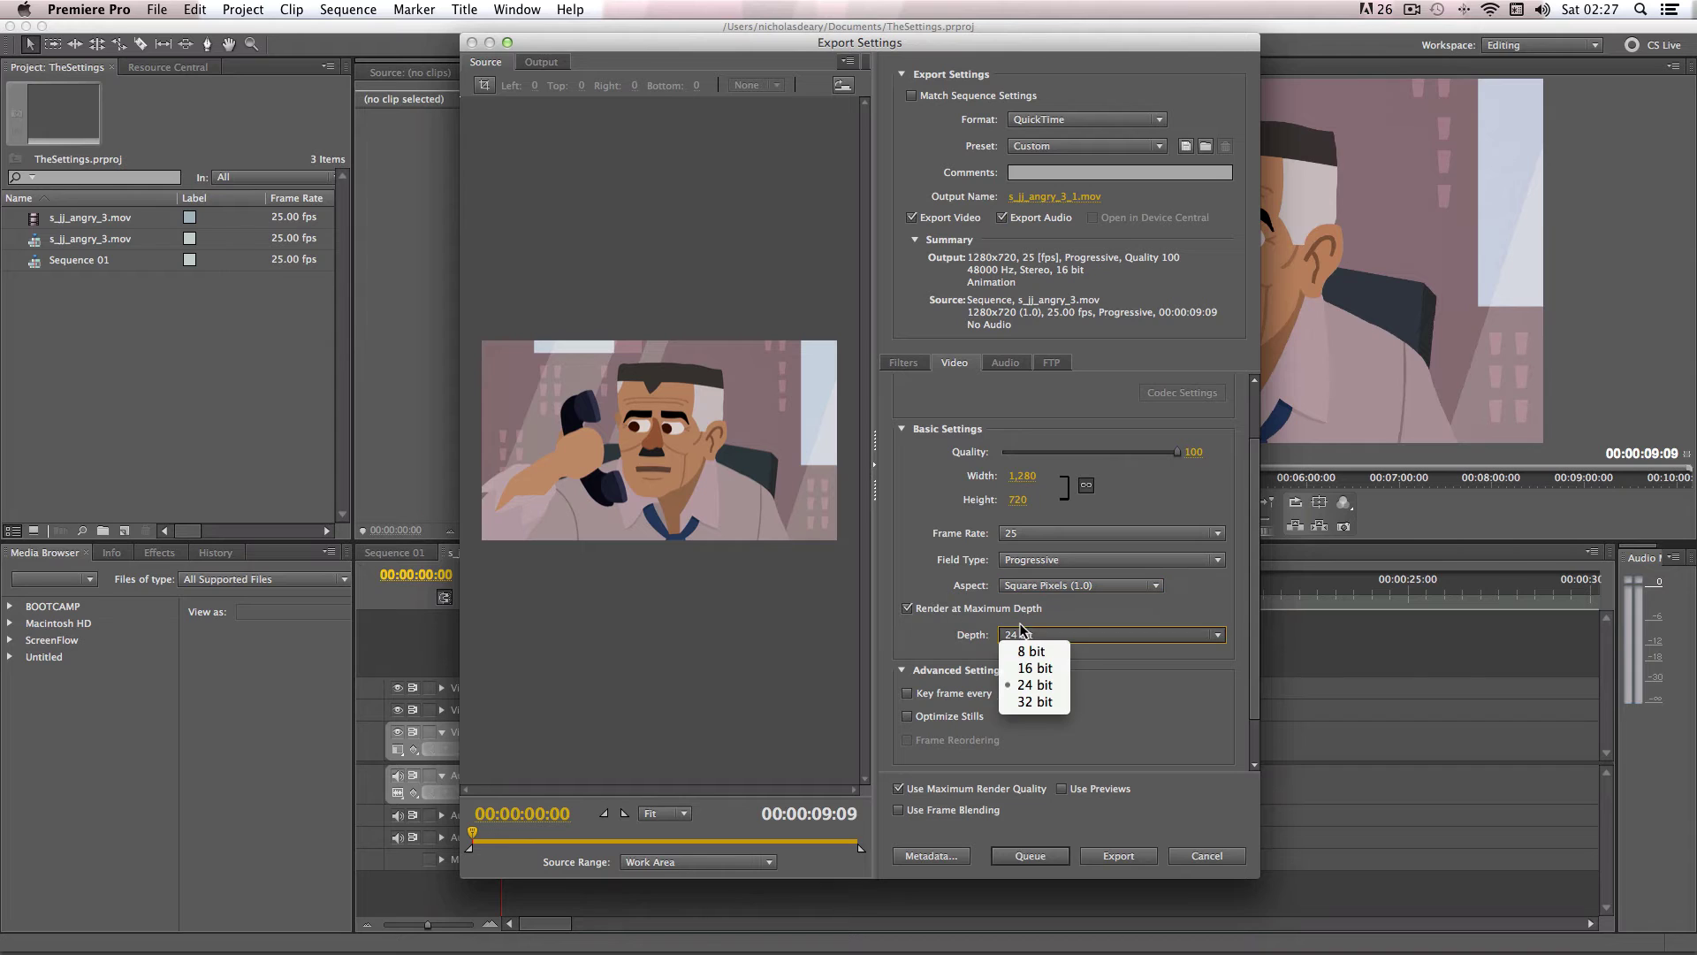
{"action": "left_click", "coordinate": [1026, 684]}
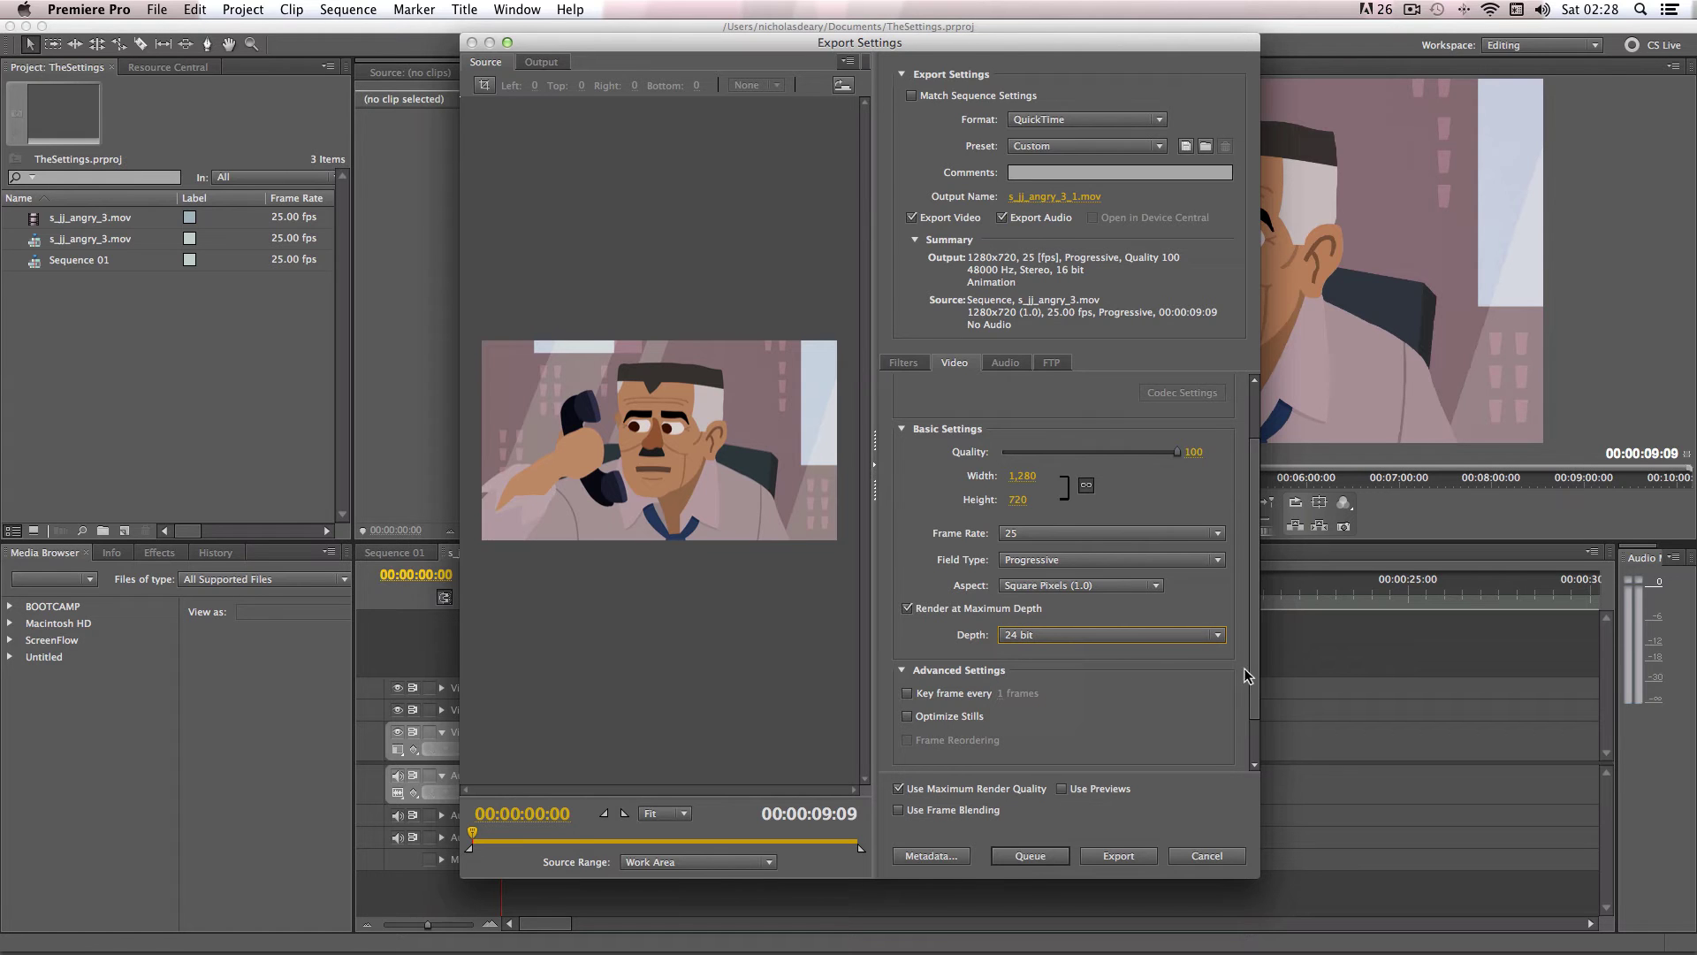
Review the Animation codec section, then show the Uncompressed, 48000 Hz, Stereo audio settings.
{"action": "scroll", "coordinate": [1243, 699], "scroll_direction": "down", "scroll_amount": 2}
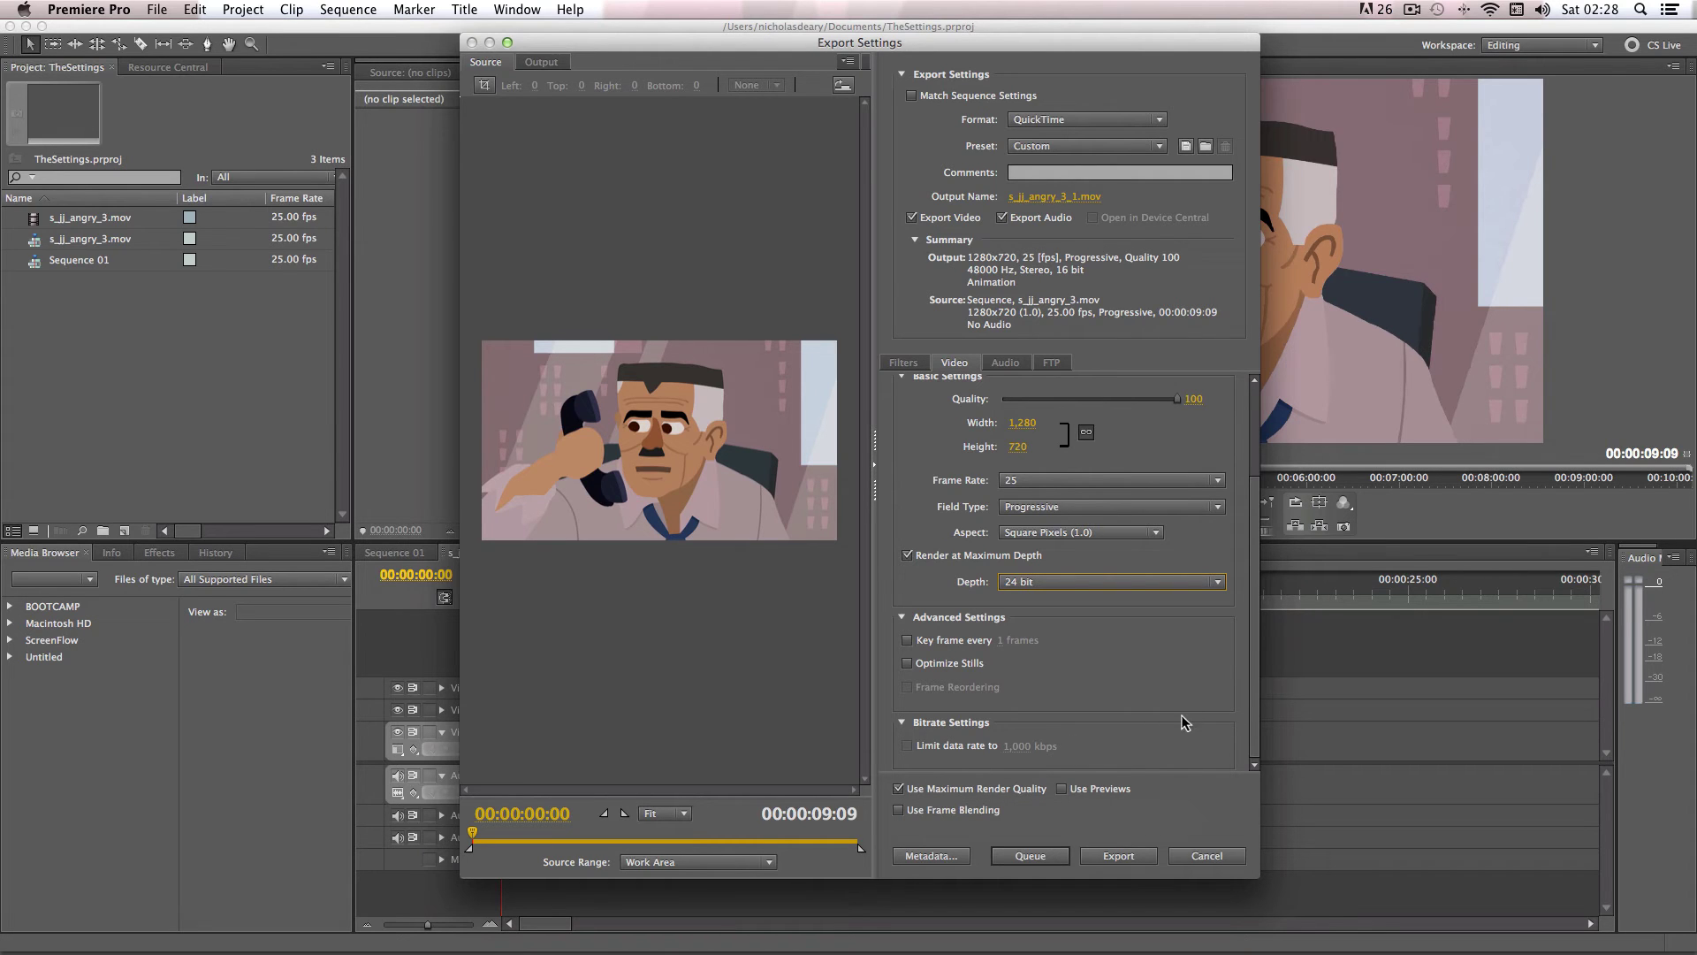
{"action": "scroll", "coordinate": [1229, 512], "scroll_direction": "up", "scroll_amount": 3}
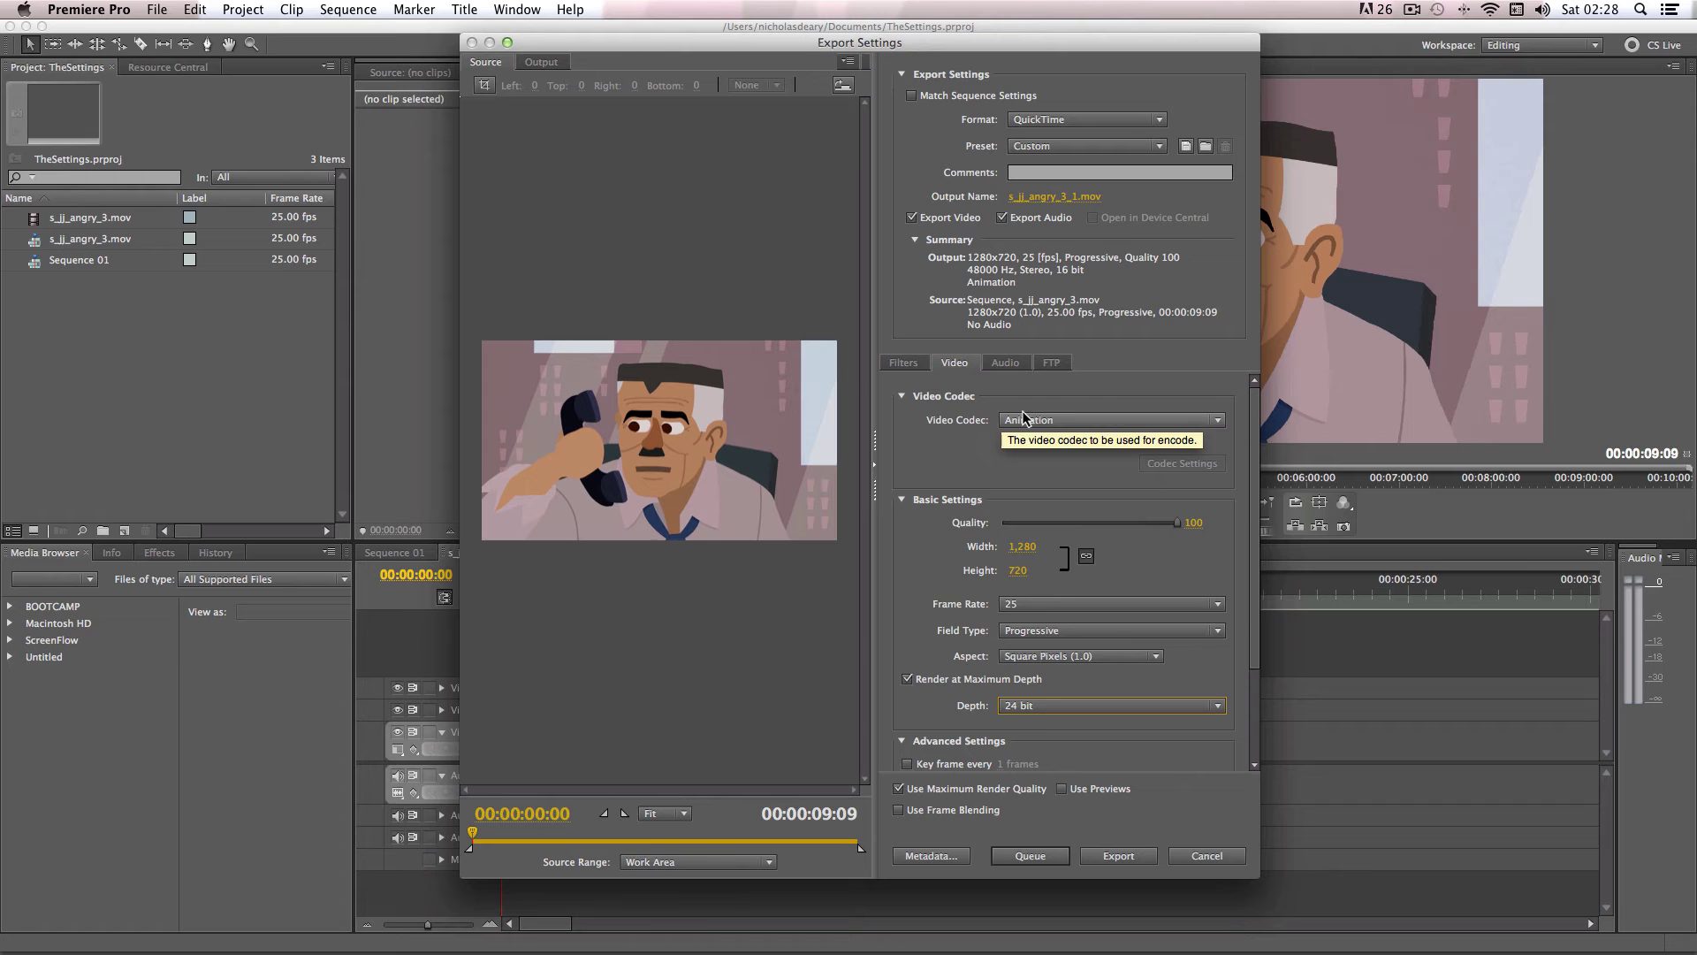
{"action": "scroll", "coordinate": [1059, 456], "scroll_direction": "down", "scroll_amount": 4}
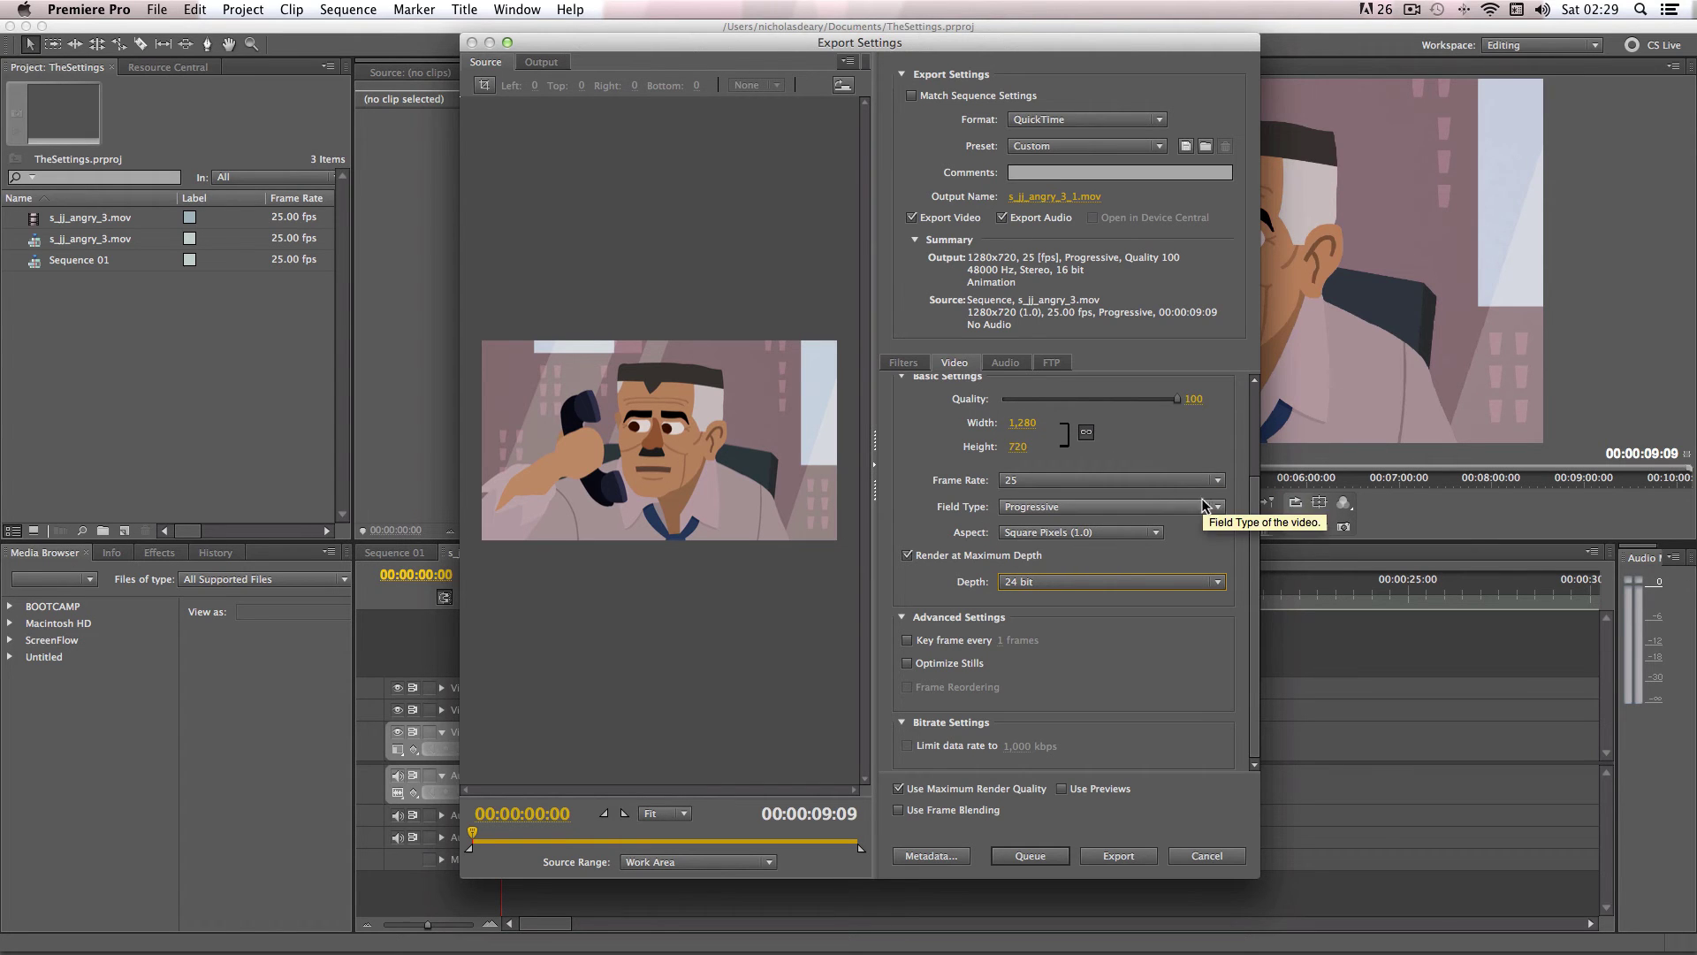
{"action": "left_click_drag", "start_coordinate": [1252, 502], "coordinate": [1248, 390]}
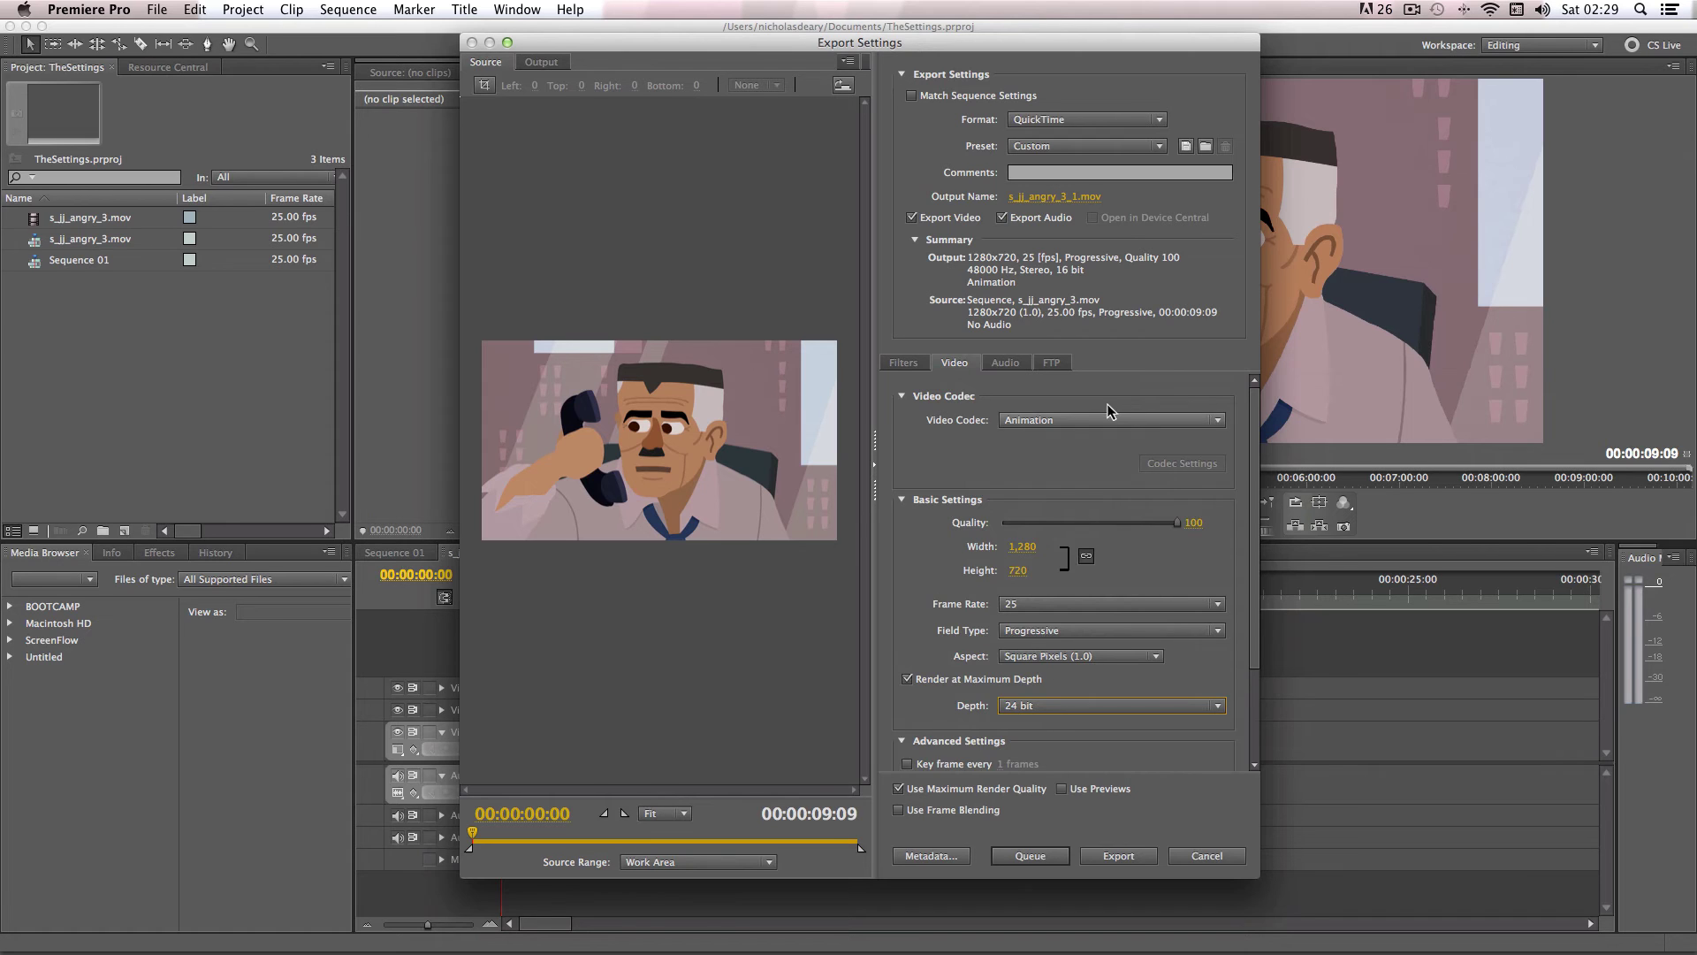
{"action": "left_click", "coordinate": [1003, 363]}
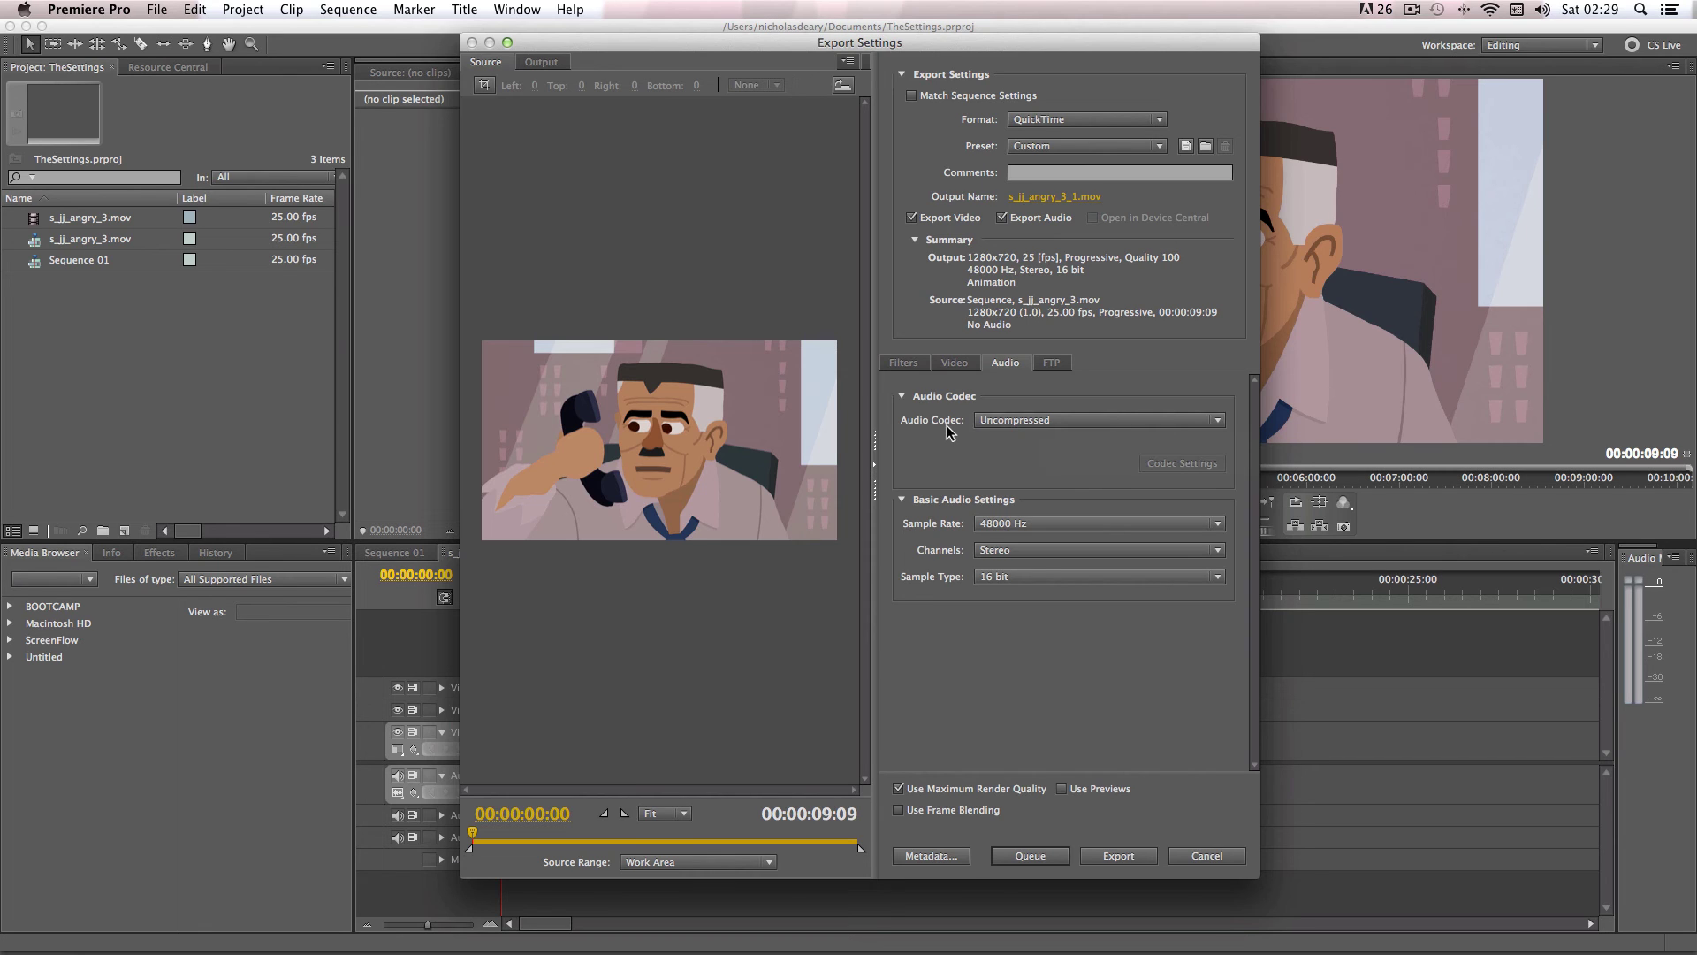
{"action": "left_click", "coordinate": [1009, 425]}
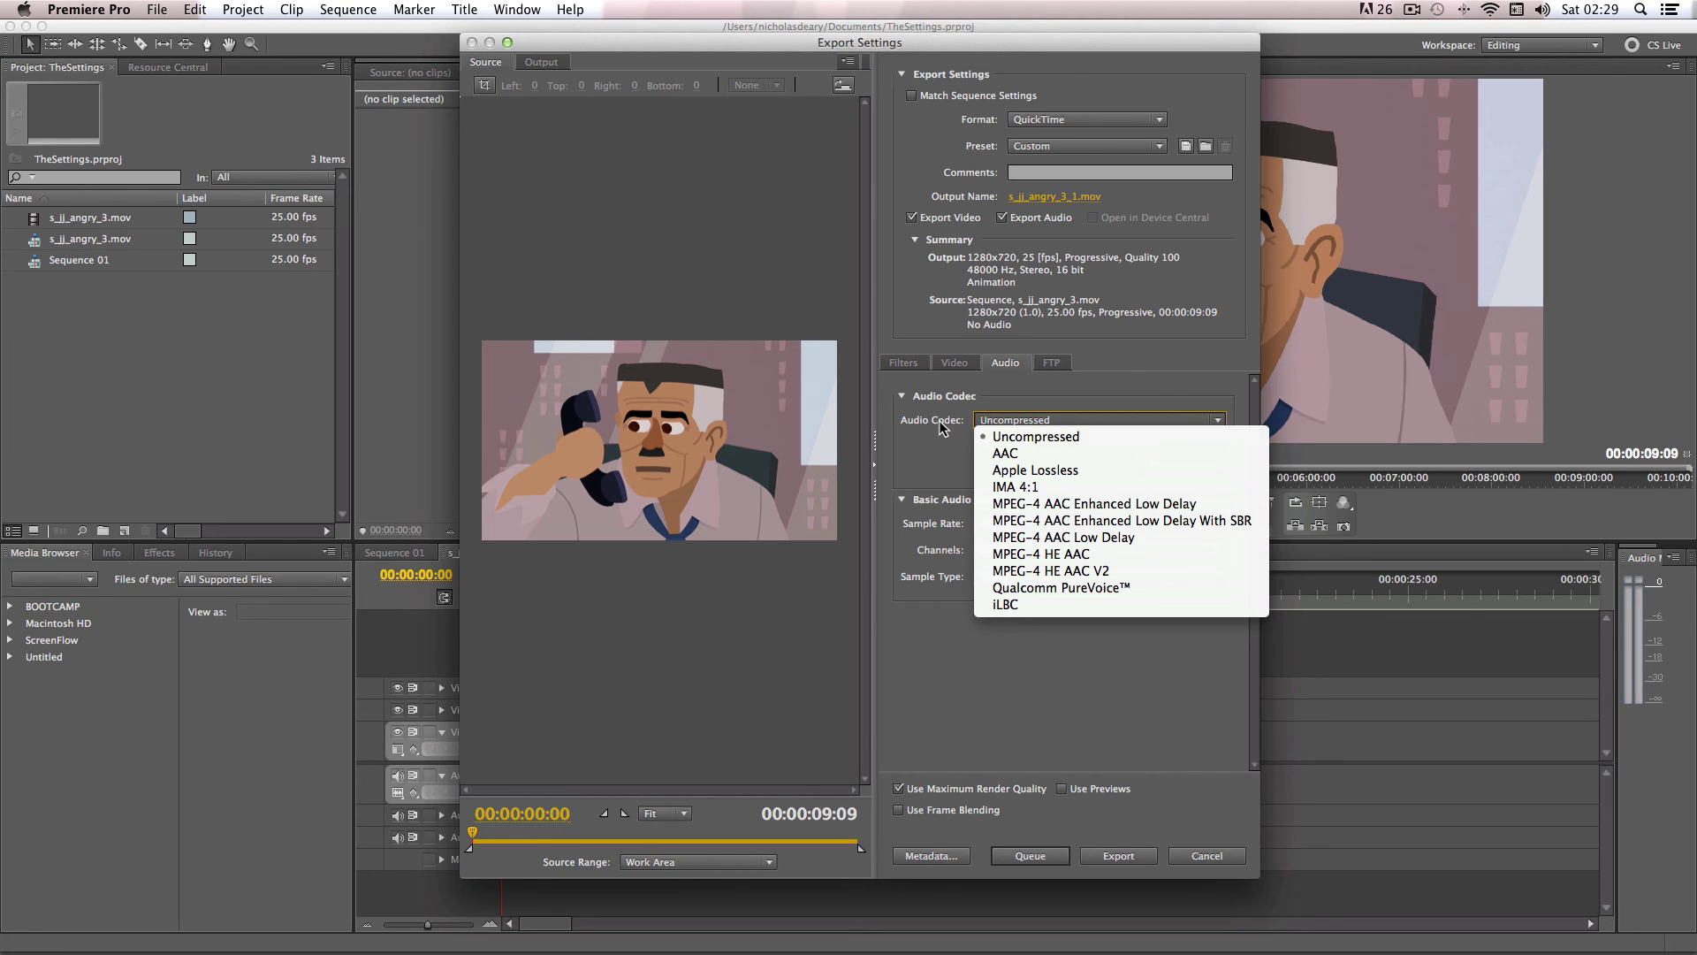
{"action": "left_click", "coordinate": [994, 437]}
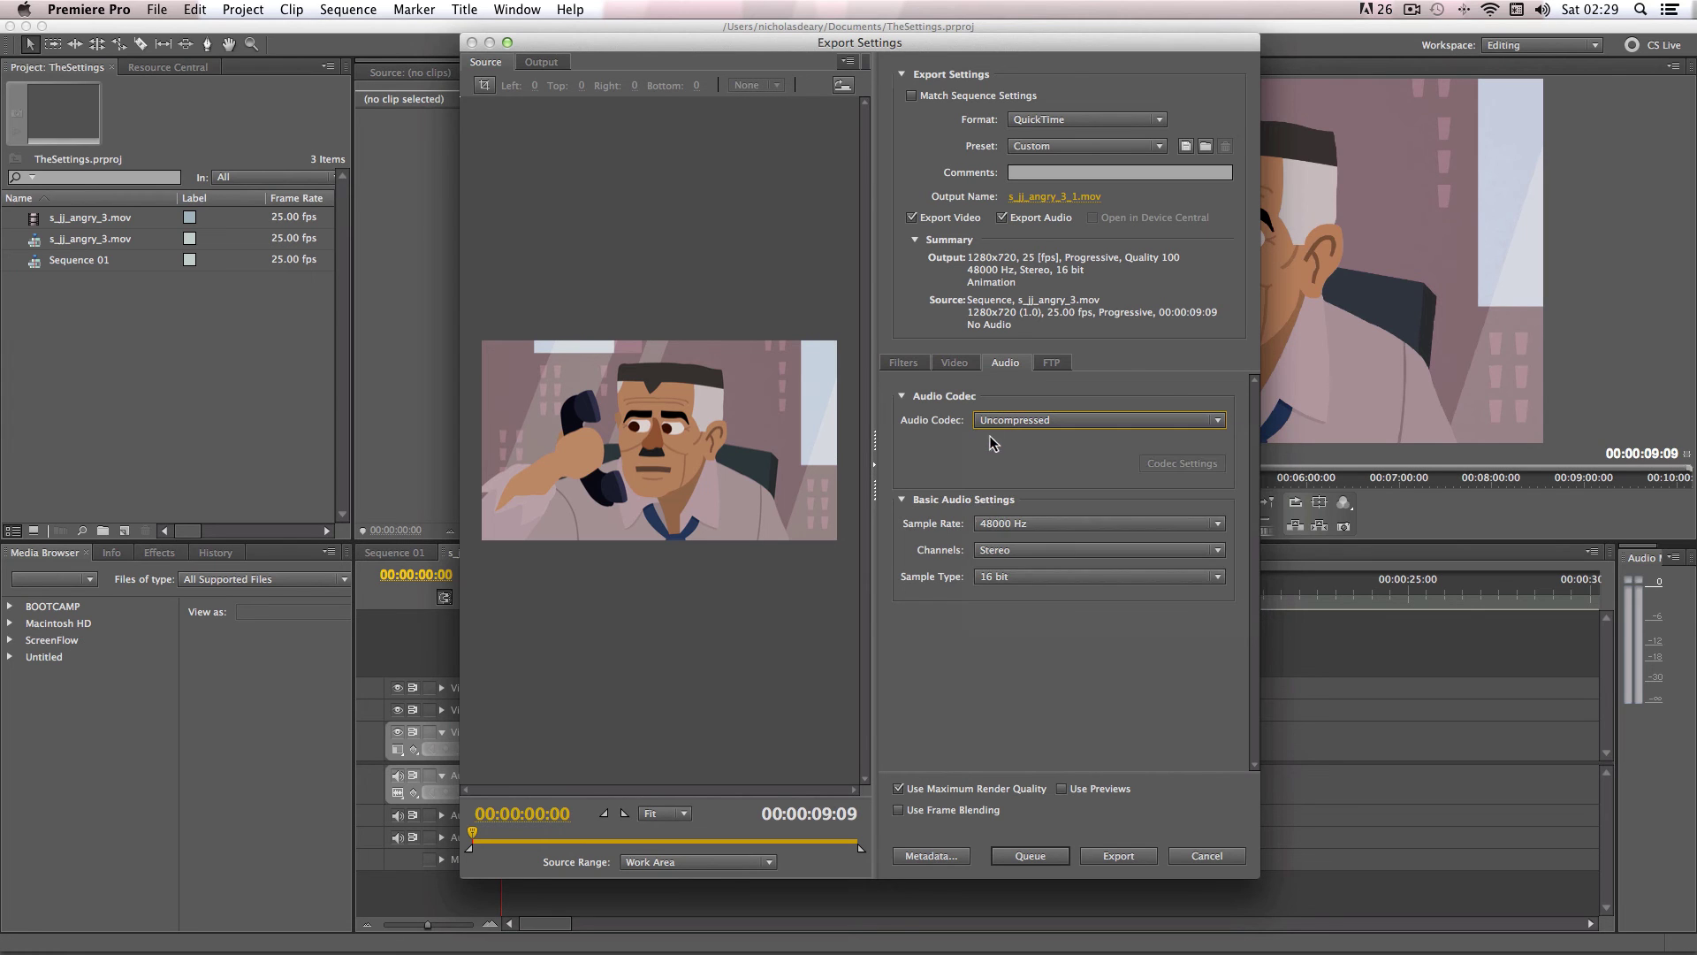
{"action": "left_click", "coordinate": [1004, 523]}
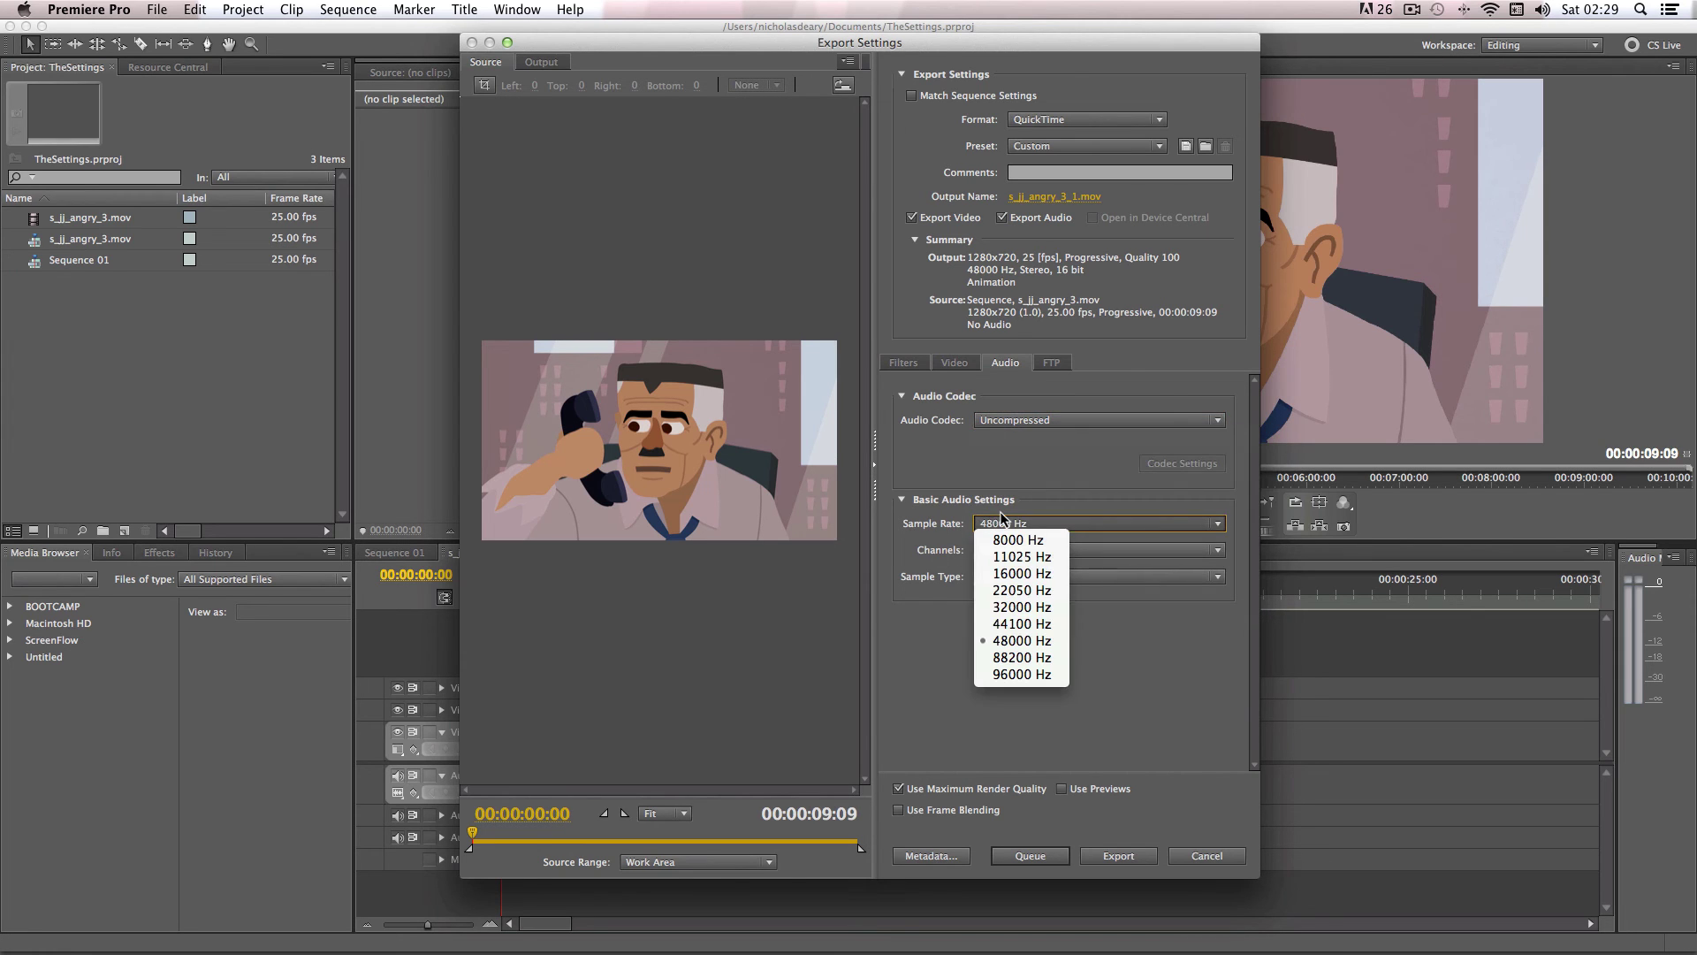
{"action": "left_click", "coordinate": [1001, 643]}
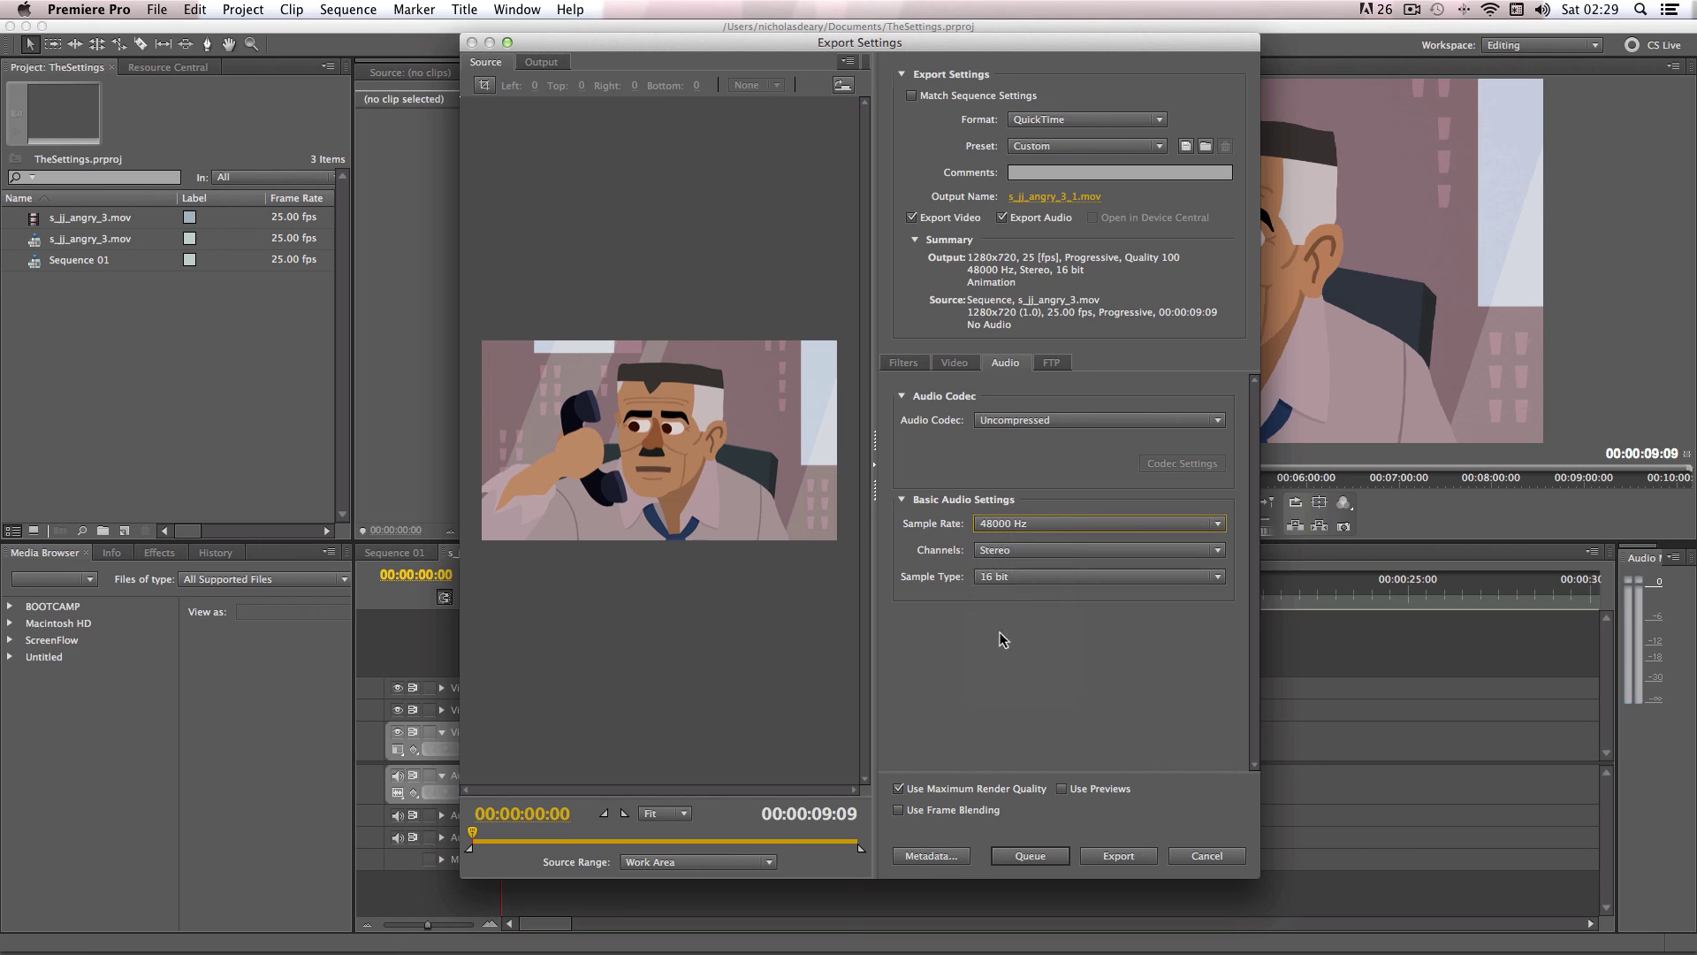
{"action": "left_click", "coordinate": [1003, 548]}
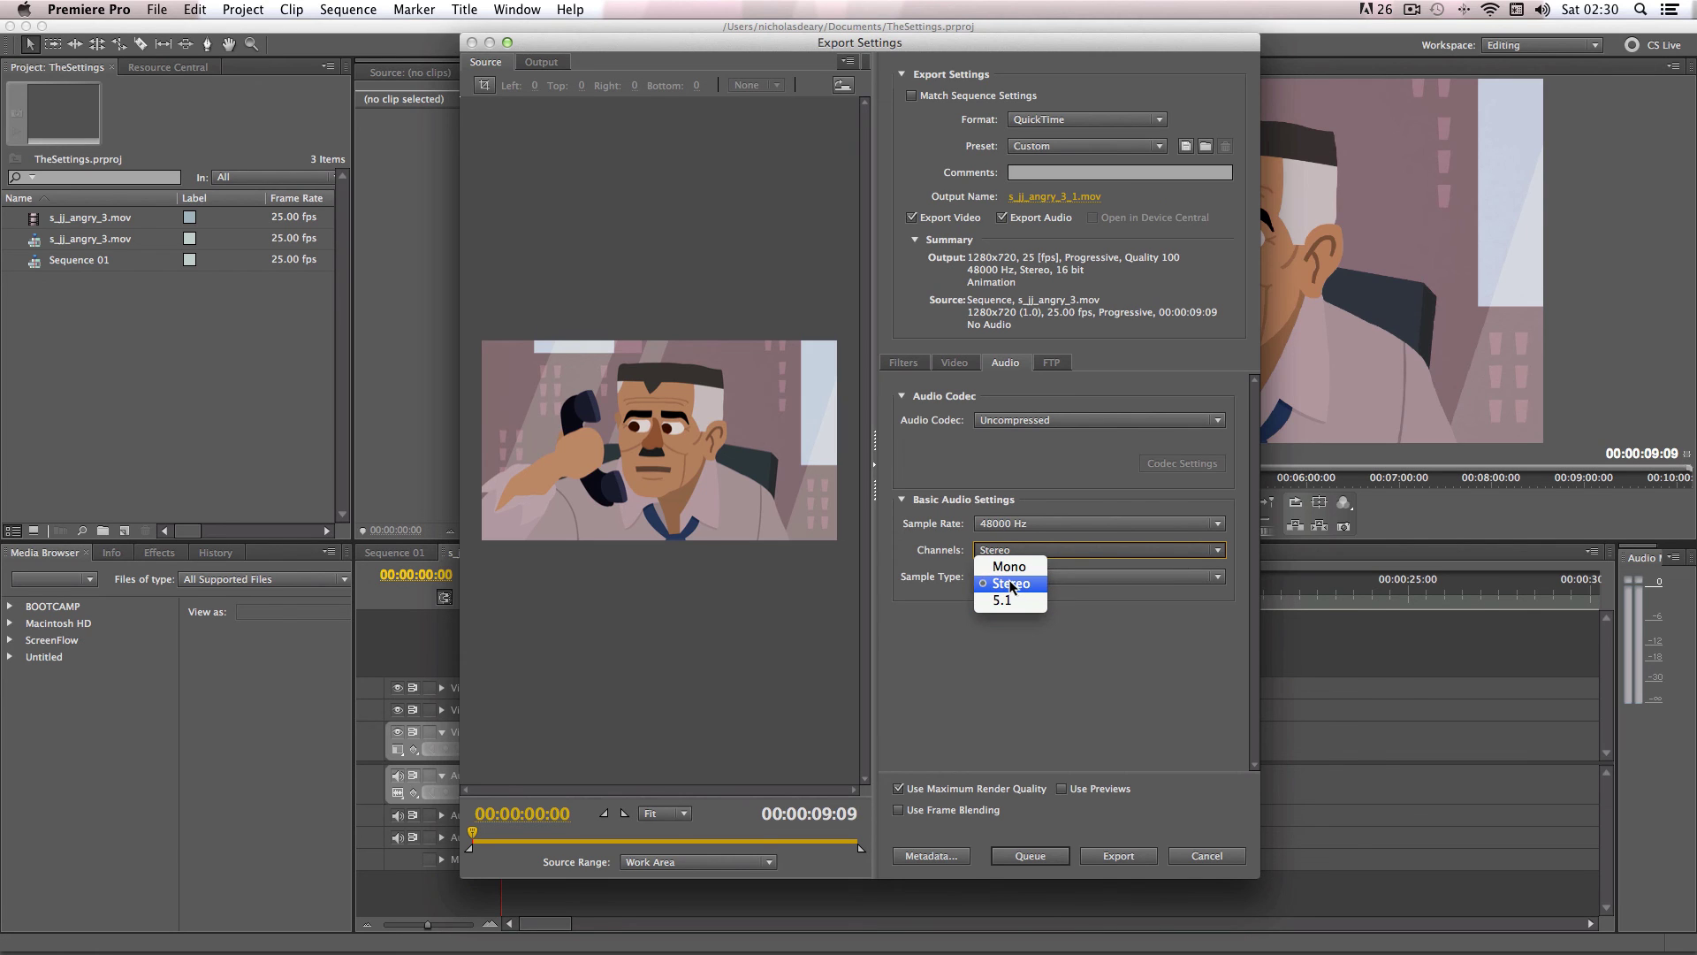
{"action": "left_click", "coordinate": [1011, 585]}
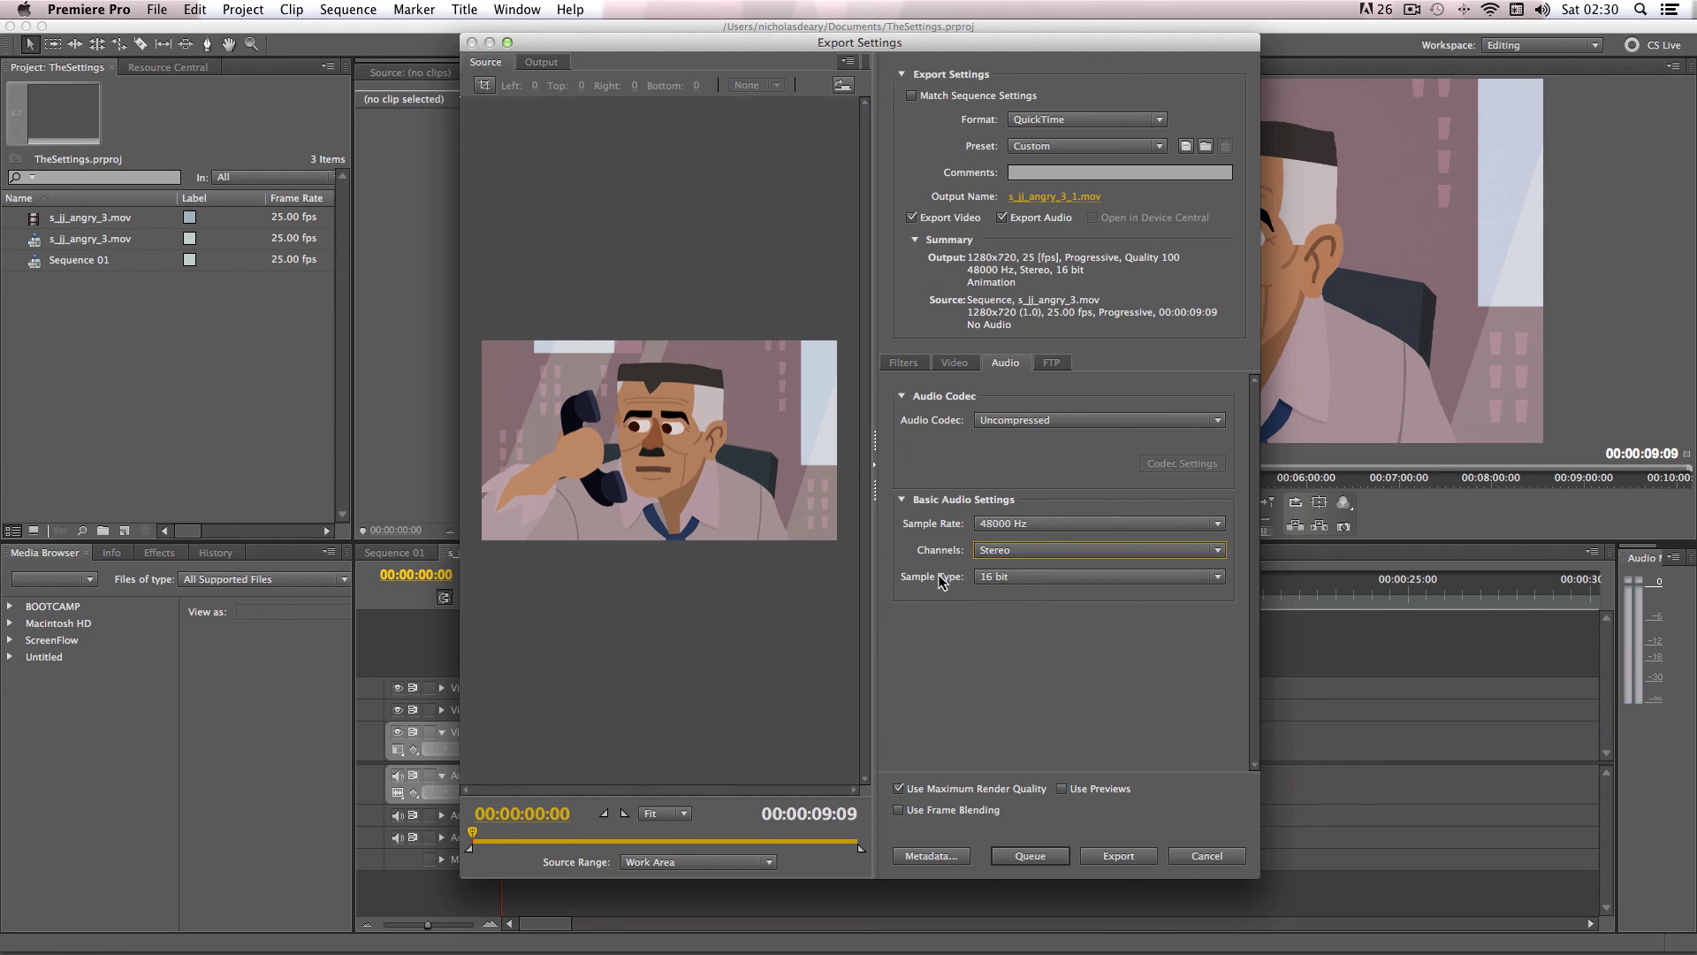
{"action": "left_click", "coordinate": [1005, 578]}
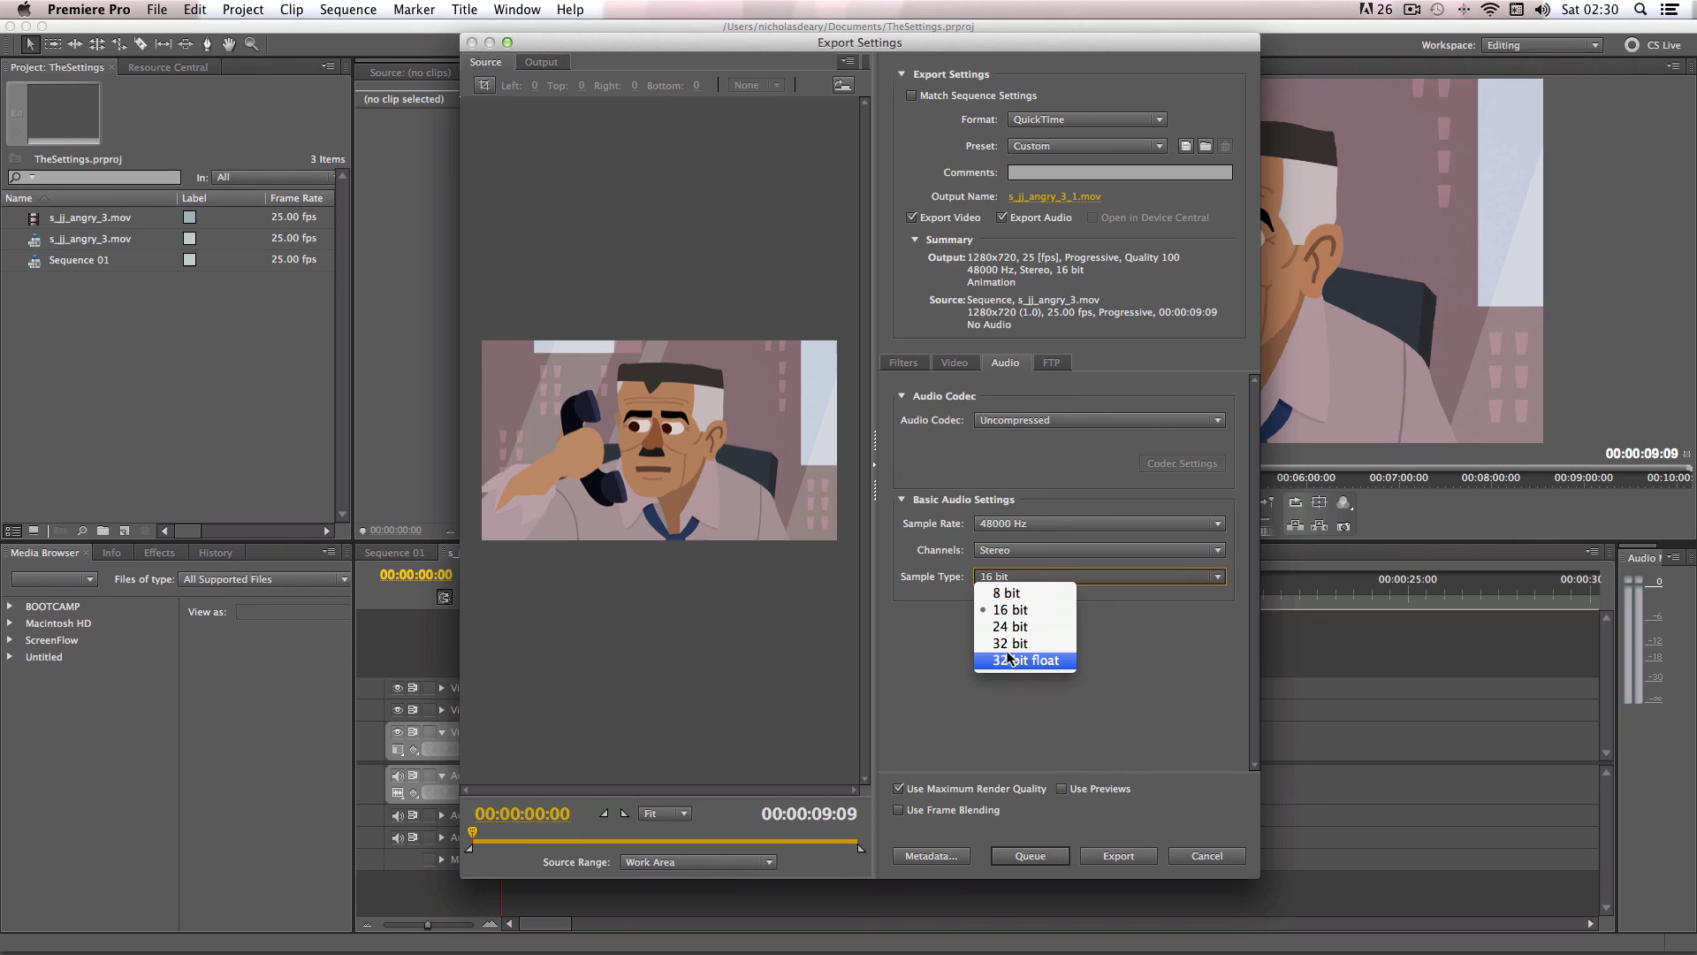
{"action": "left_click", "coordinate": [1009, 614]}
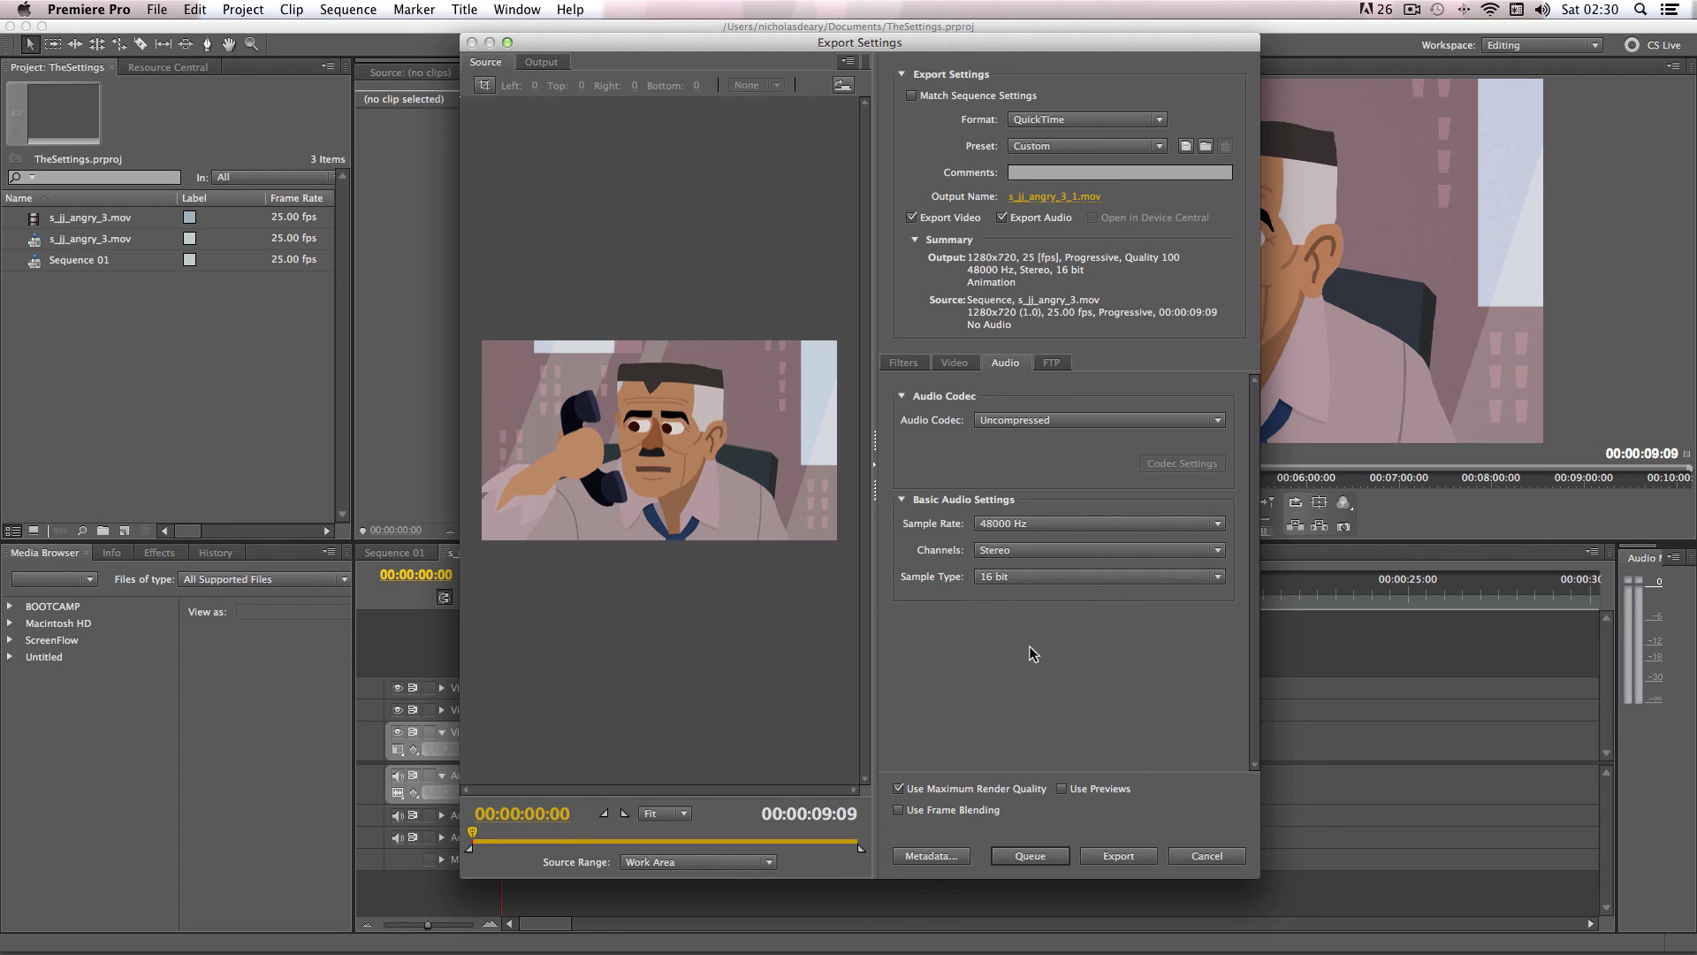
Review the video settings once more and start encoding s_jj_angry_3.mov.
{"action": "left_click", "coordinate": [958, 364]}
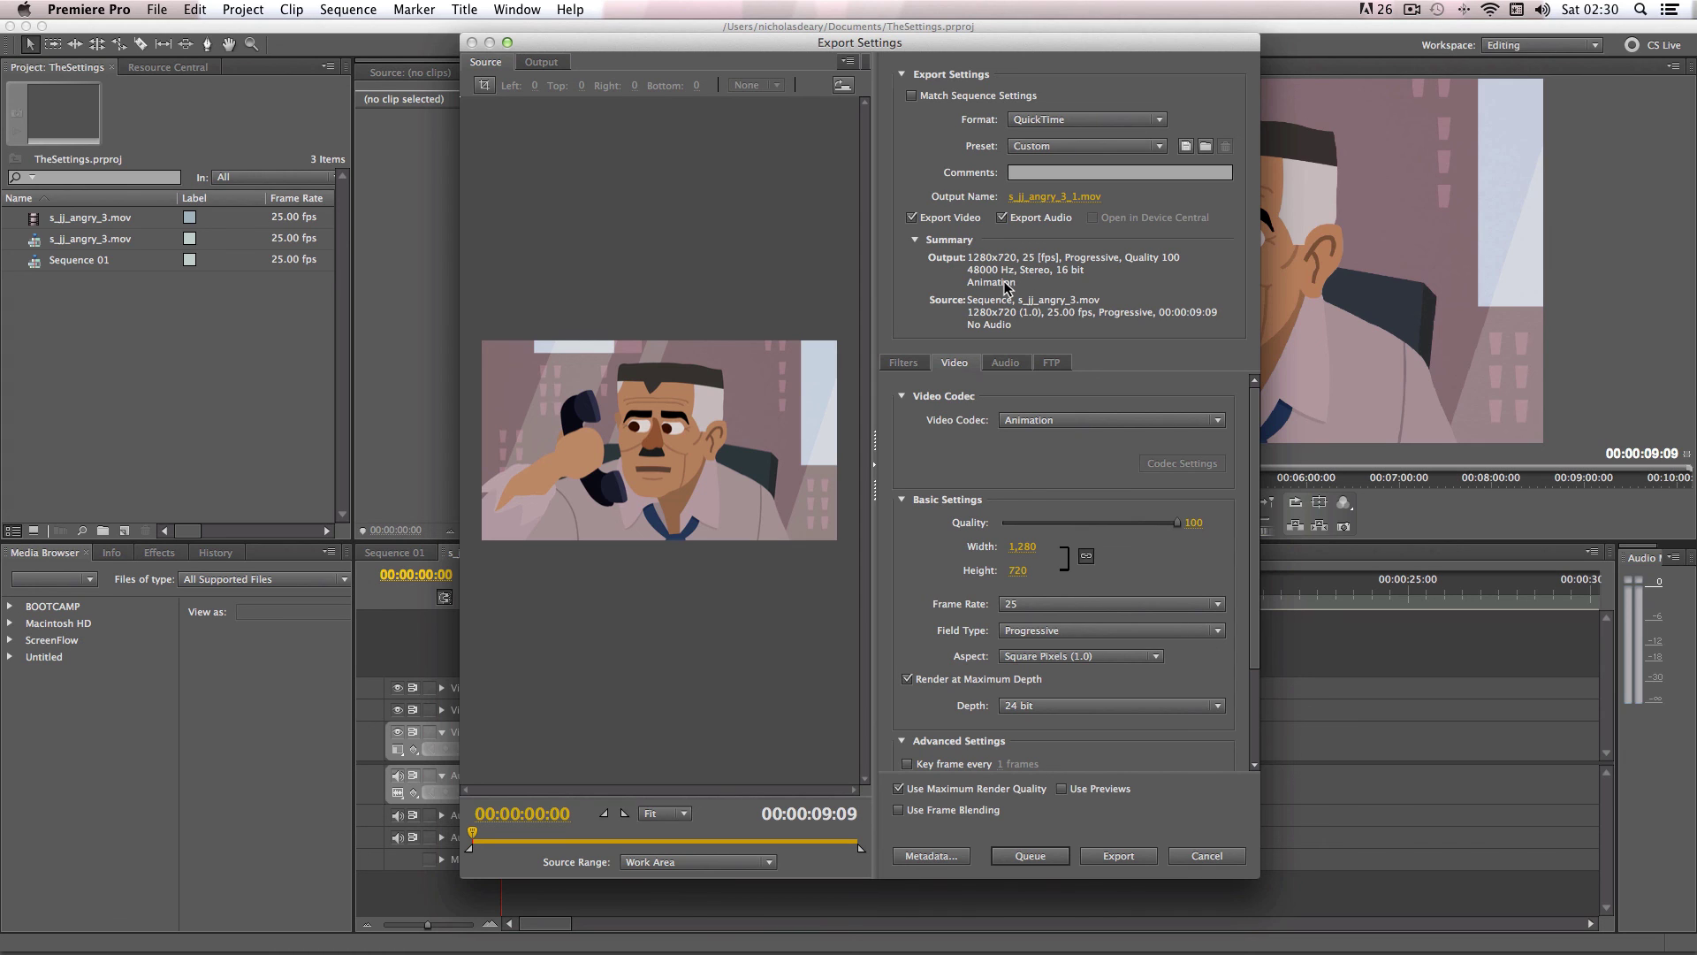
{"action": "left_click", "coordinate": [1119, 854]}
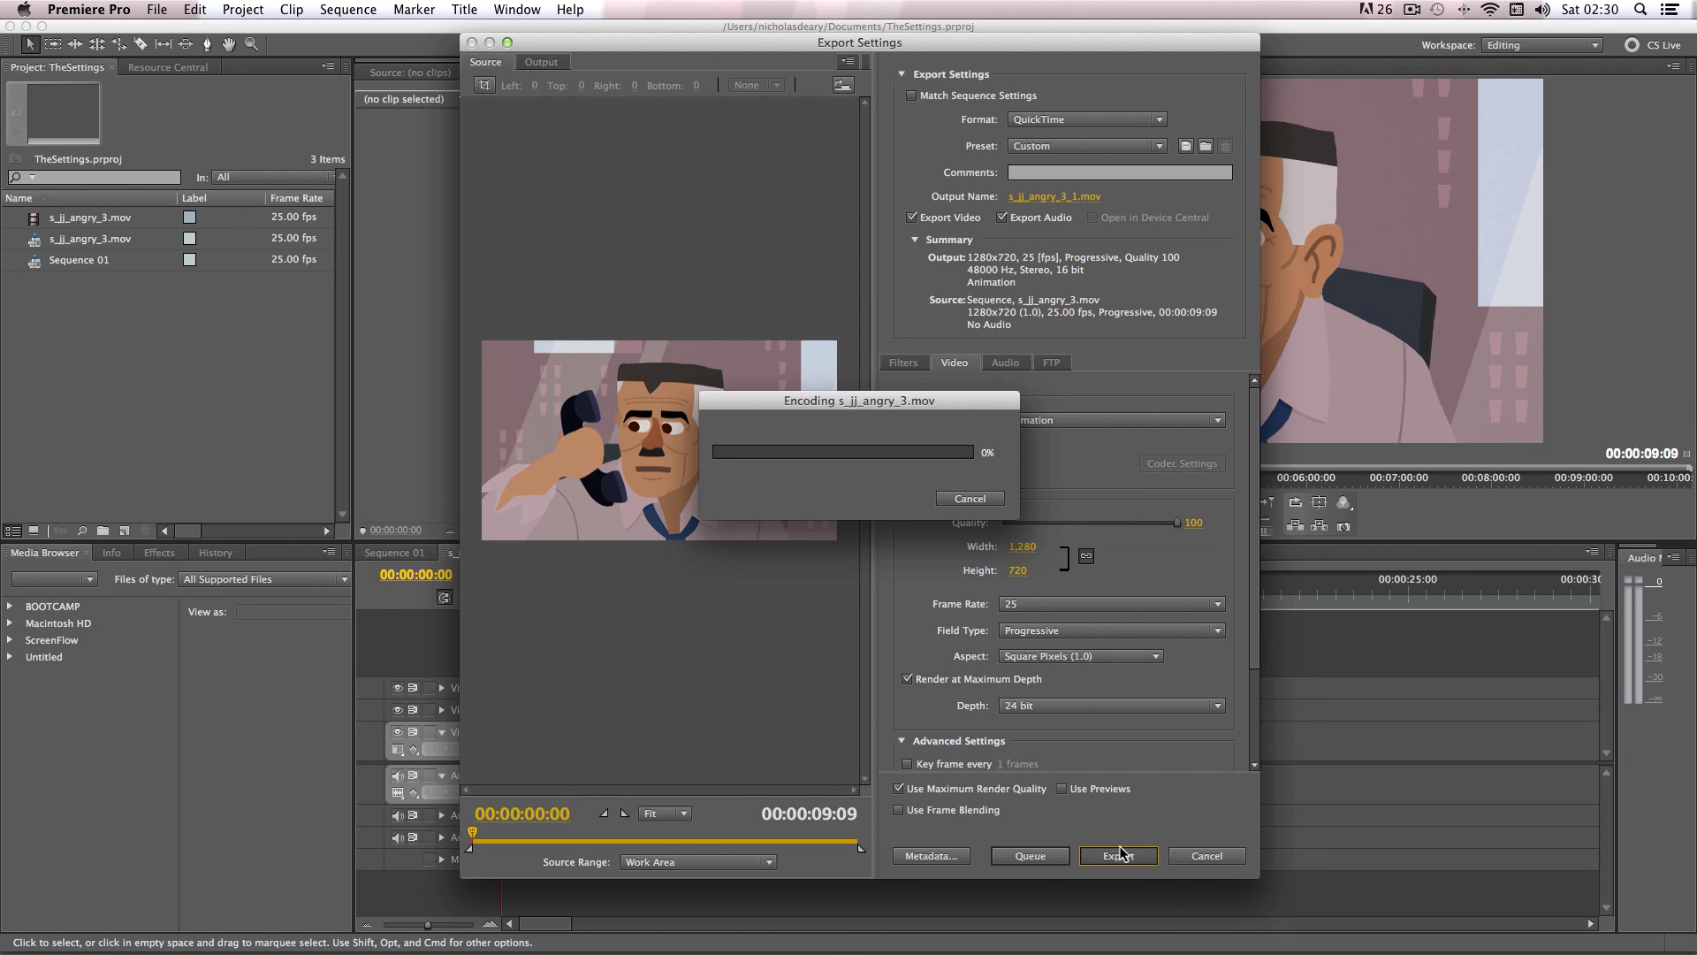